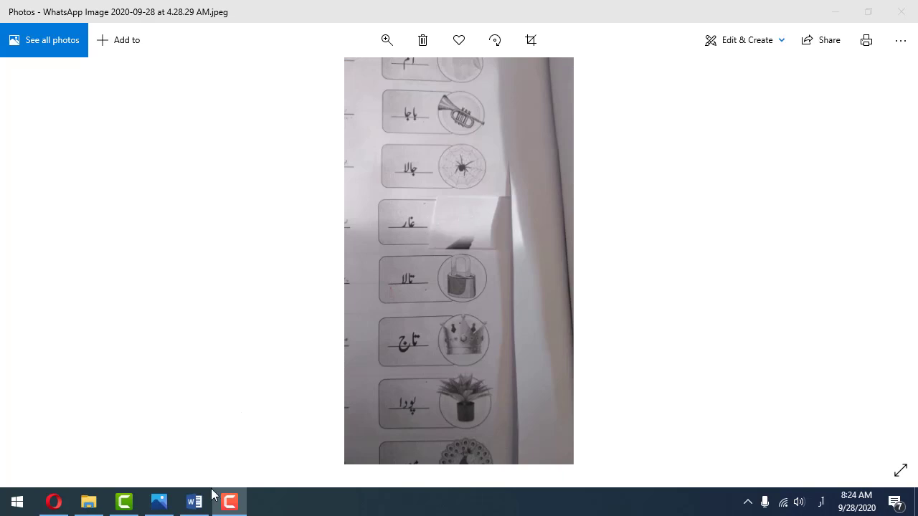
- Switch to the "today project" document in Word and set the empty paragraph to right-to-left text direction
{"action": "left_click", "coordinate": [194, 501]}
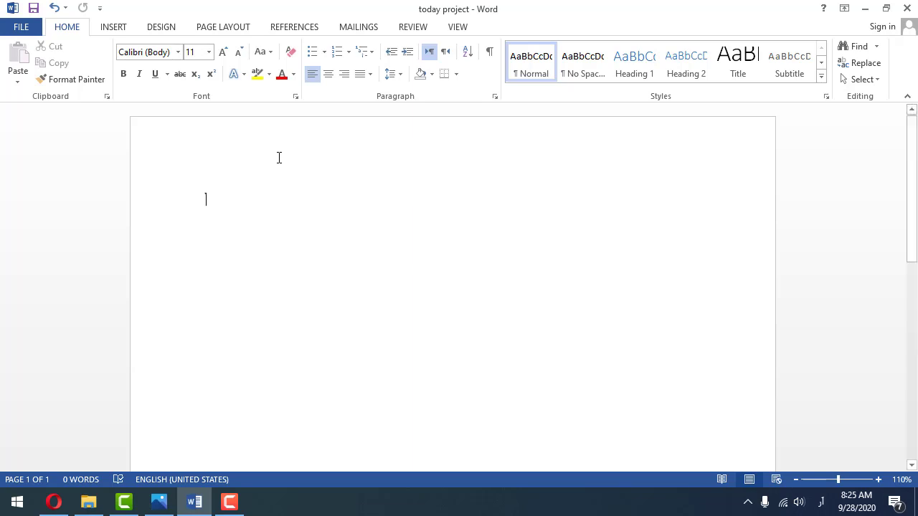
{"action": "left_click", "coordinate": [445, 56]}
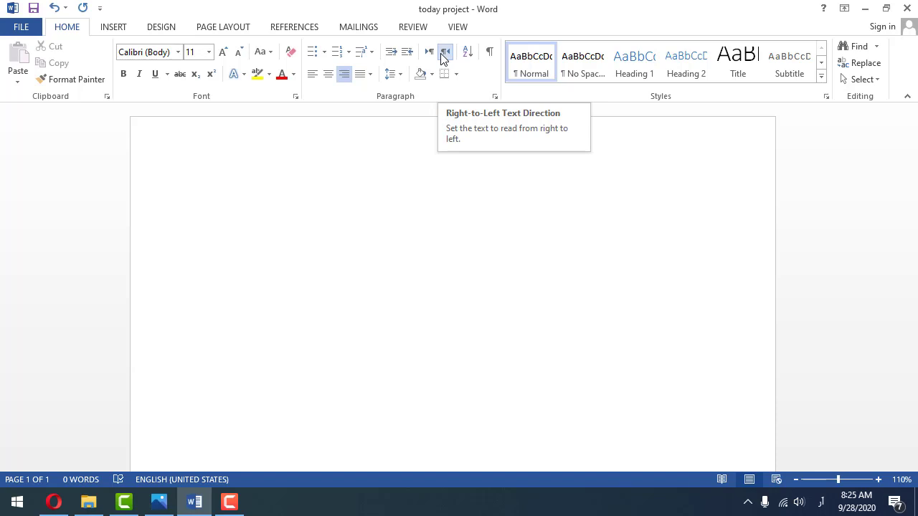
- Switch the keyboard input to English (United States) and back to Urdu (Pakistan)
{"action": "left_click", "coordinate": [821, 502]}
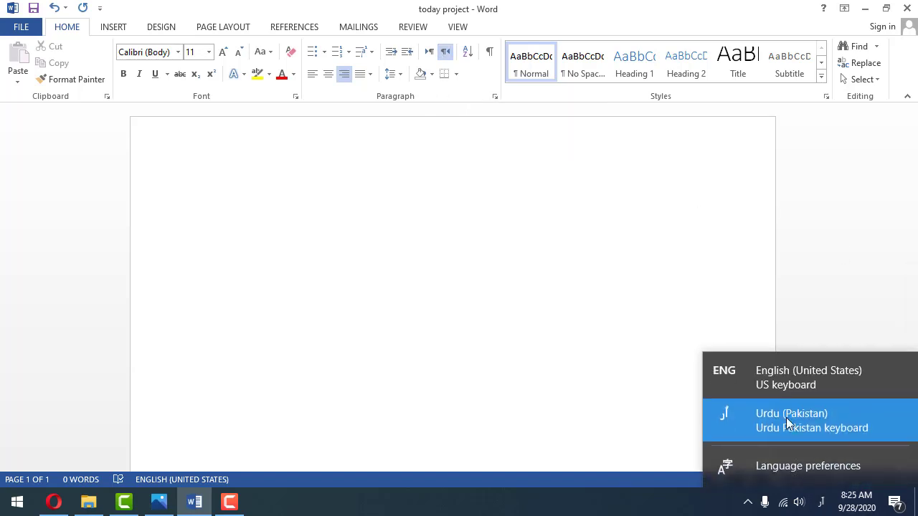
{"action": "left_click", "coordinate": [783, 379]}
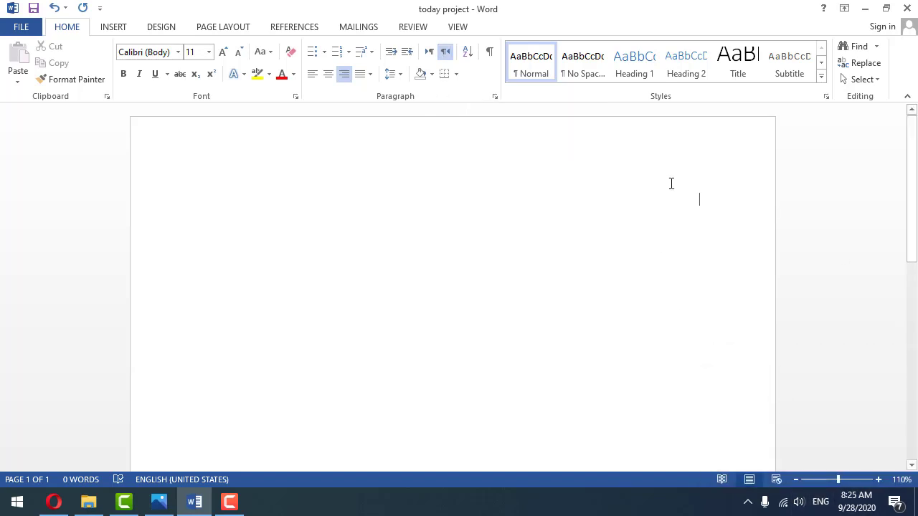
{"action": "left_click", "coordinate": [819, 501]}
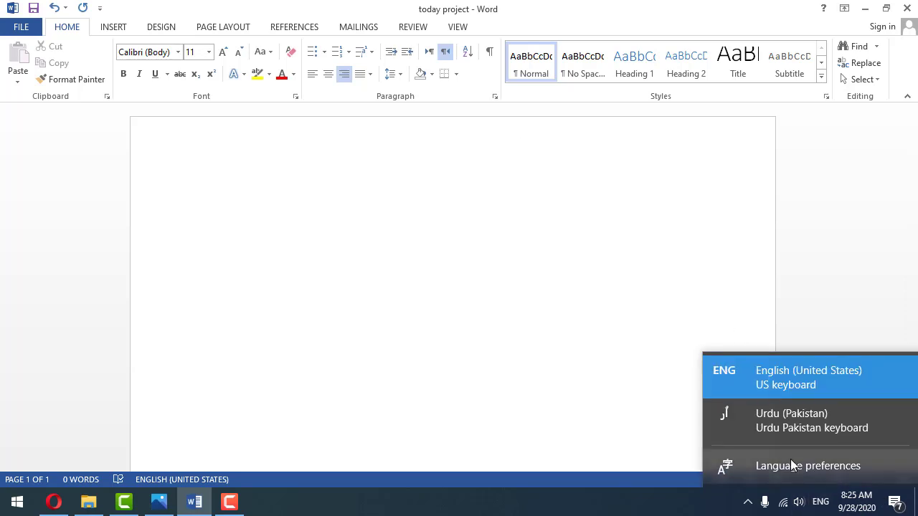
{"action": "left_click", "coordinate": [737, 423]}
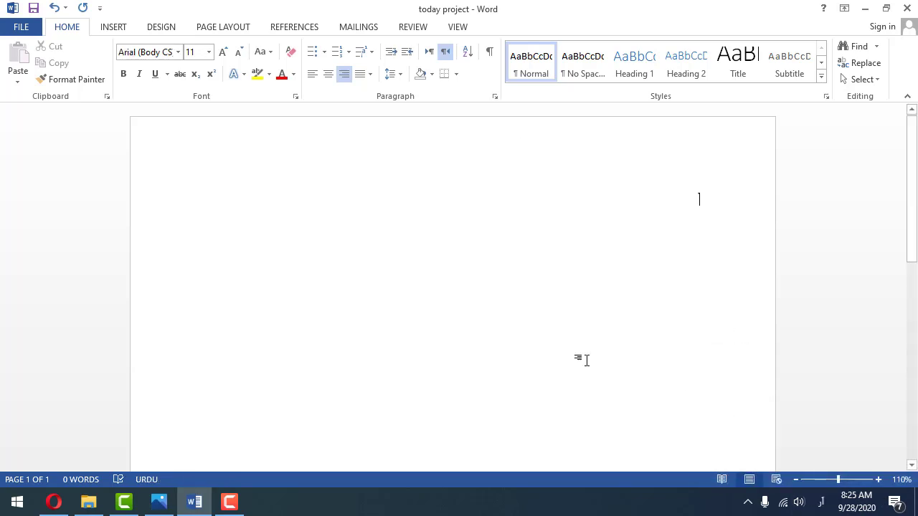
{"action": "left_click", "coordinate": [134, 51]}
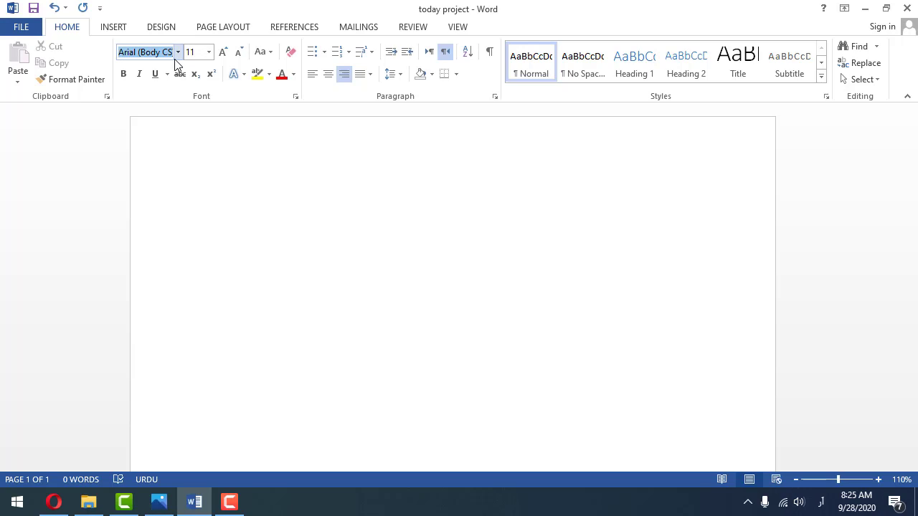
{"action": "left_click", "coordinate": [613, 202]}
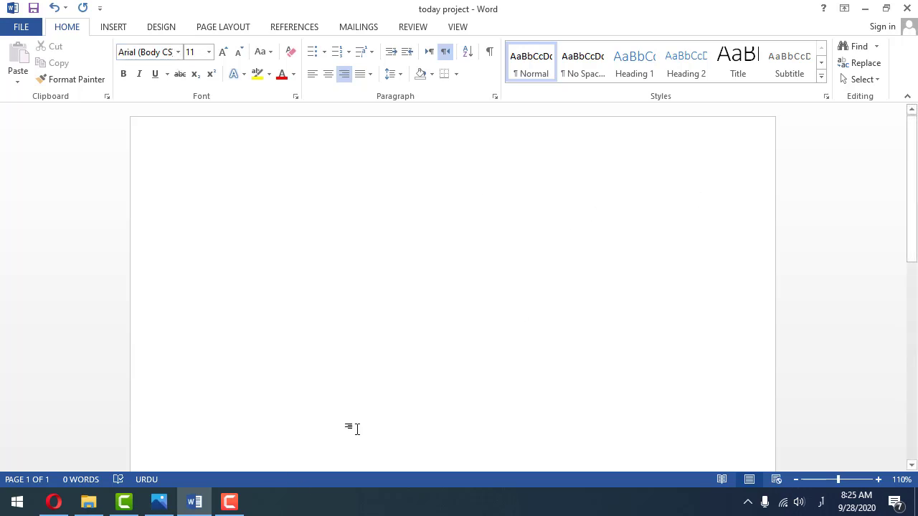
- Set the keyboard input language to English (United States)
{"action": "key", "text": "alt+shift"}
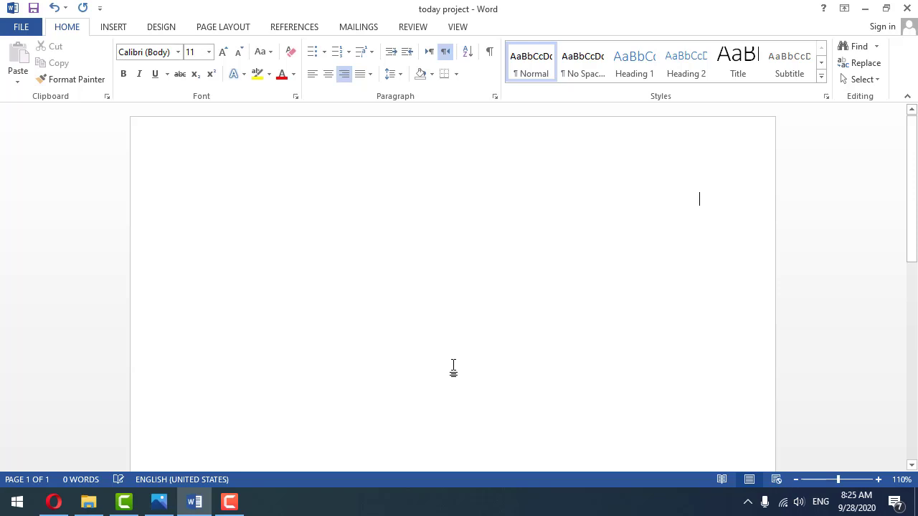
{"action": "left_click", "coordinate": [825, 502]}
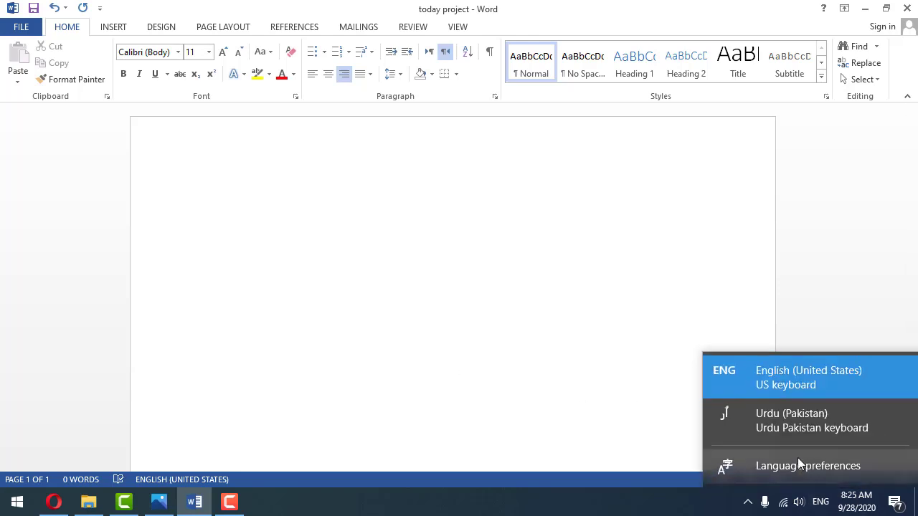
{"action": "left_click", "coordinate": [765, 385]}
- Return the paragraph to left-to-right direction with left alignment and enter the heading "MS Education Network"
{"action": "left_click", "coordinate": [330, 73]}
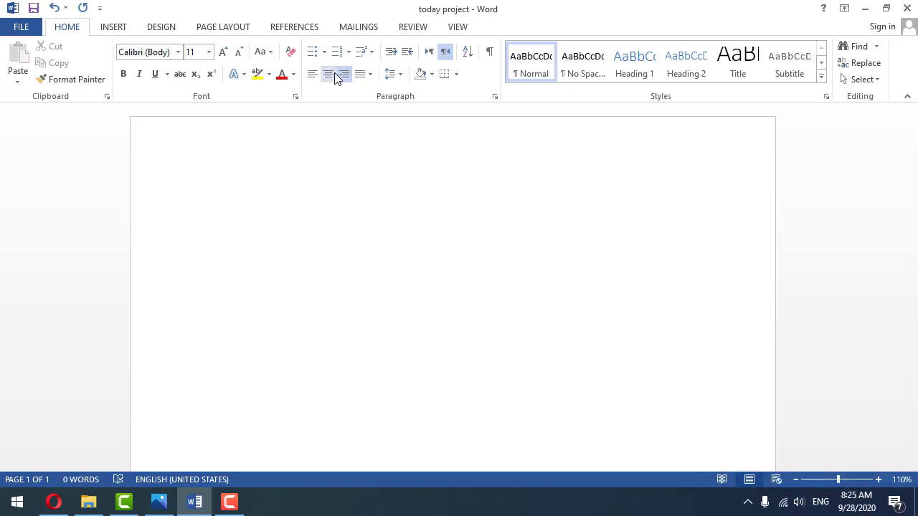
{"action": "left_click", "coordinate": [429, 53]}
{"action": "left_click", "coordinate": [315, 75]}
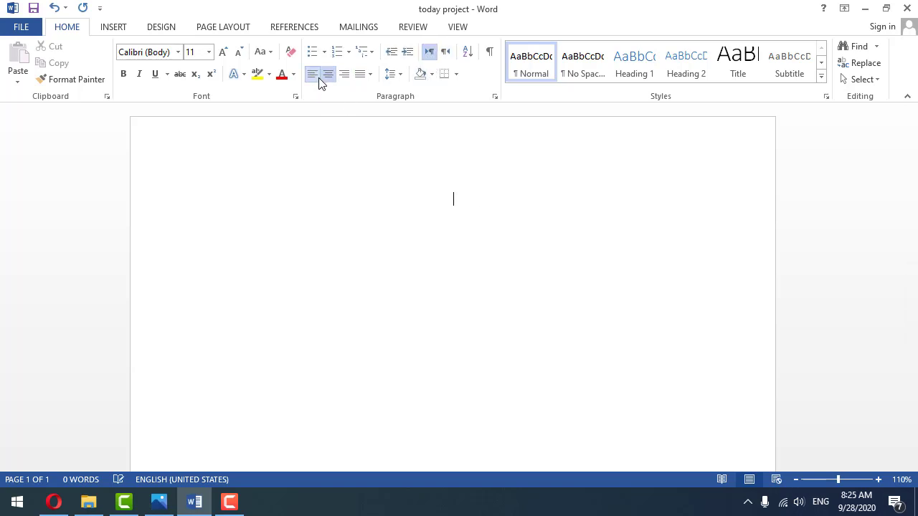
{"action": "type", "text": "MS Education Network"}
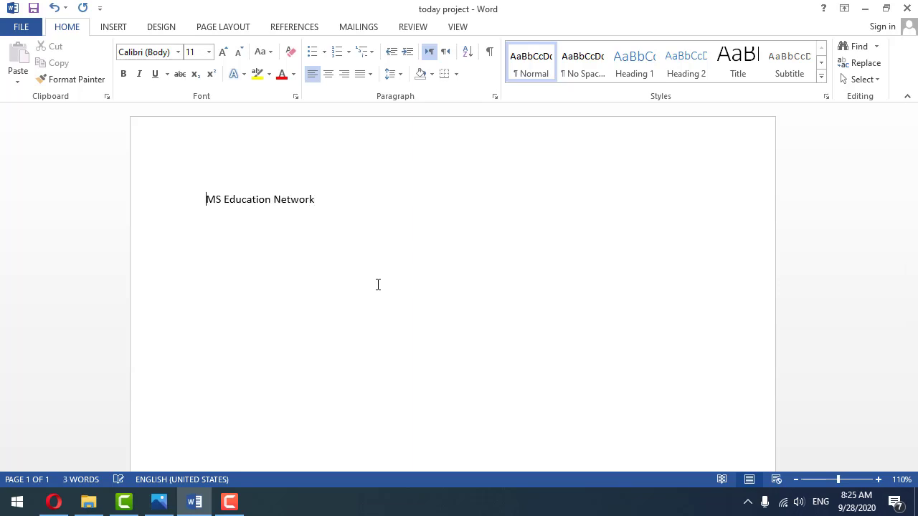
- Enlarge the heading "MS Education Network" to 24 pt and center it
{"action": "key", "text": "ctrl+a"}
{"action": "key", "text": "ctrl+shift+period"}
{"action": "key", "text": "ctrl+shift+period"}
{"action": "key", "text": "ctrl+shift+period"}
{"action": "key", "text": "ctrl+shift+period"}
{"action": "key", "text": "ctrl+shift+period"}
{"action": "key", "text": "ctrl+shift+period"}
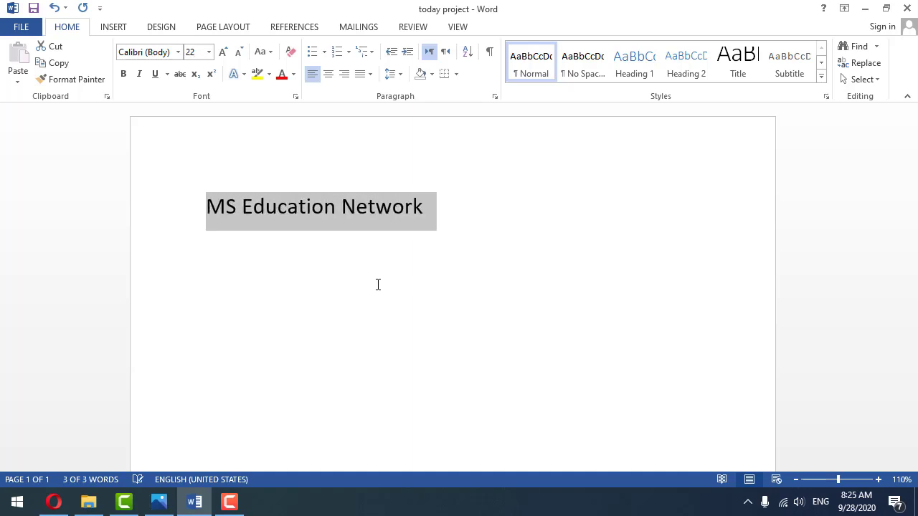
{"action": "key", "text": "ctrl+shift+period"}
{"action": "key", "text": "ctrl+e"}
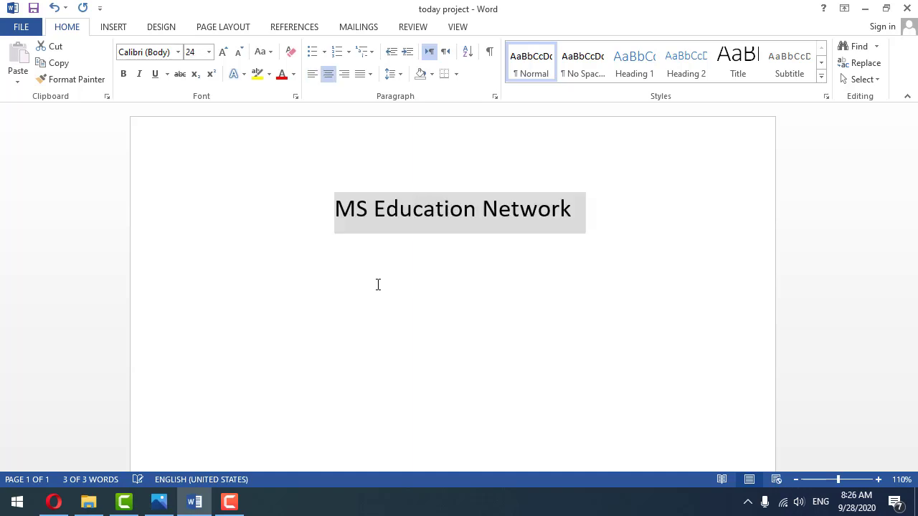
- Format the heading as bold, uppercase Times New Roman at 26 pt
{"action": "left_click", "coordinate": [156, 53]}
{"action": "type", "text": "Times New Ro"}
{"action": "key", "text": "Return"}
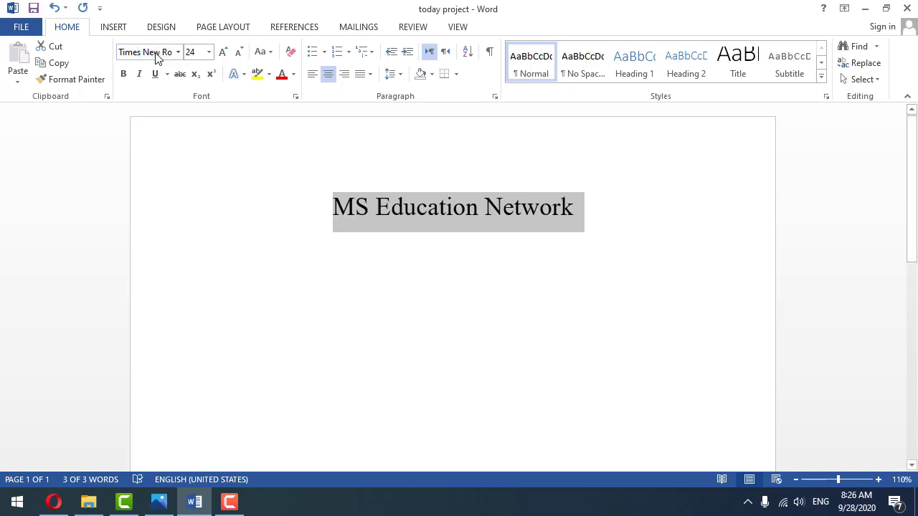
{"action": "key", "text": "ctrl+b"}
{"action": "key", "text": "shift+F2"}
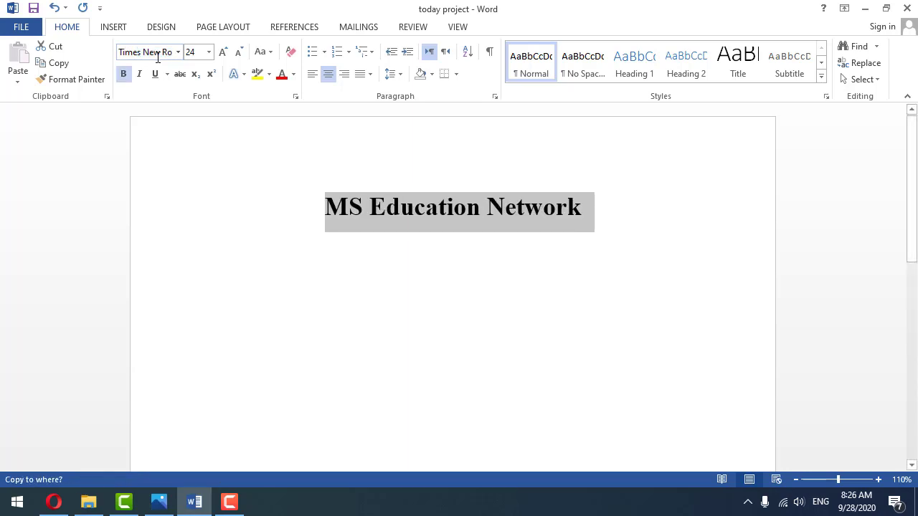
{"action": "key", "text": "shift+F3"}
{"action": "key", "text": "ctrl+shift+period"}
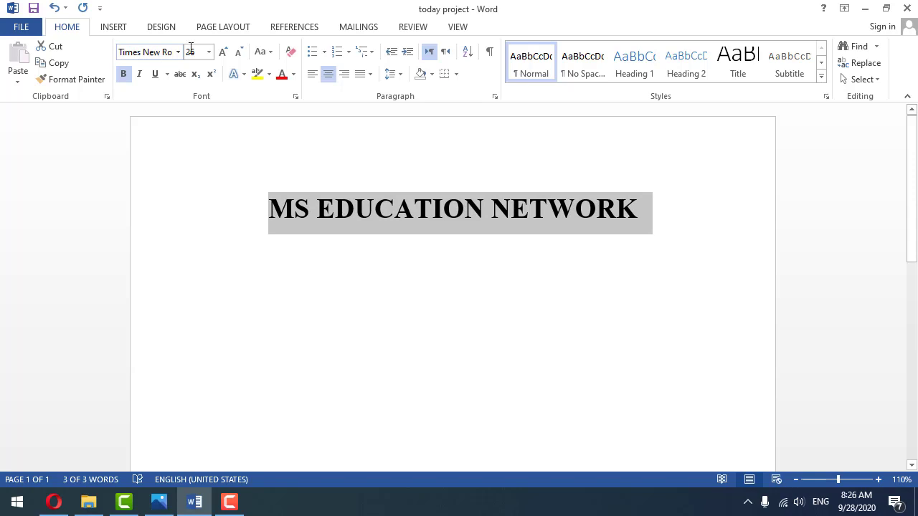
- Add a bottom border under the heading and place the cursor on the line below it
{"action": "left_click", "coordinate": [432, 204]}
{"action": "left_click", "coordinate": [445, 74]}
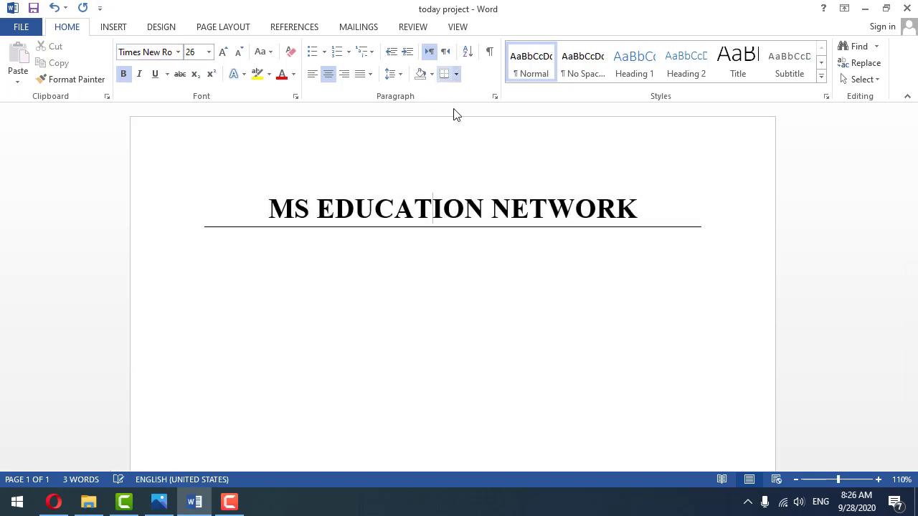
{"action": "left_click", "coordinate": [355, 239]}
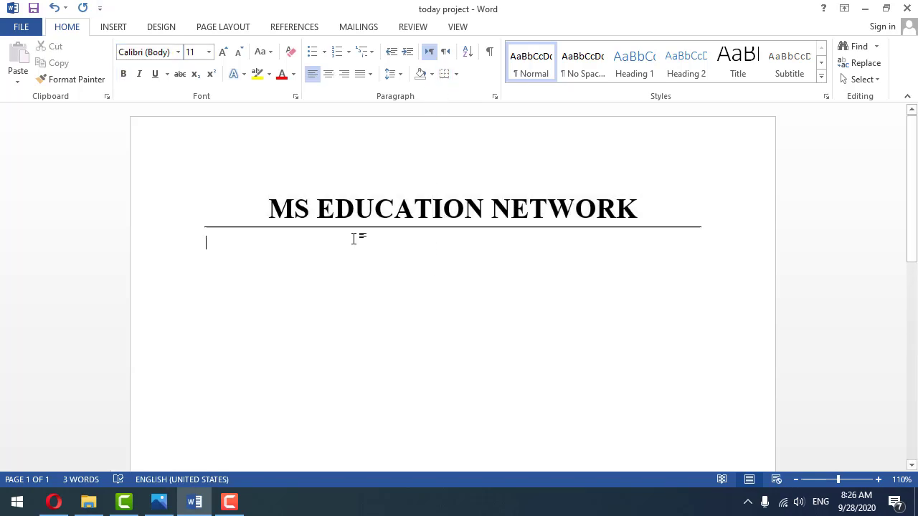
{"action": "type", "text": "Name:"}
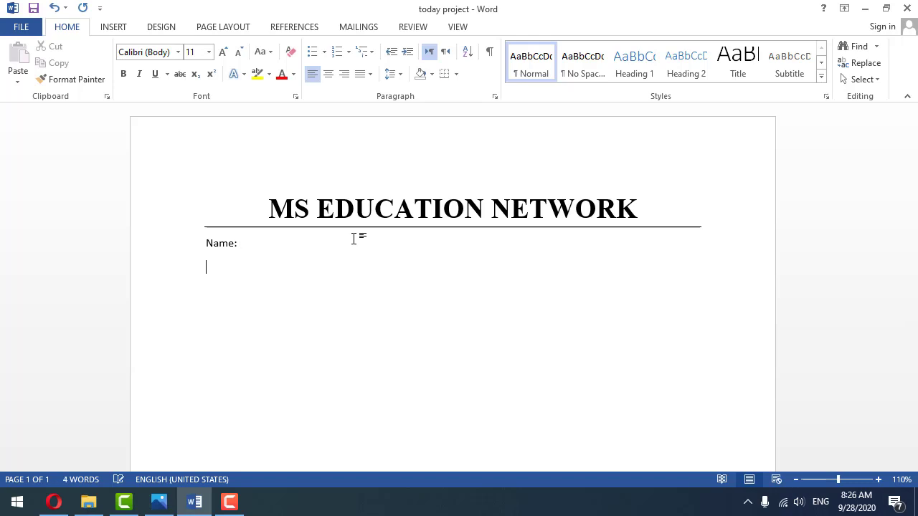
{"action": "key", "text": "BackSpace"}
{"action": "key", "text": "BackSpace"}
{"action": "key", "text": "BackSpace"}
{"action": "key", "text": "BackSpace"}
{"action": "key", "text": "BackSpace"}
{"action": "key", "text": "BackSpace"}
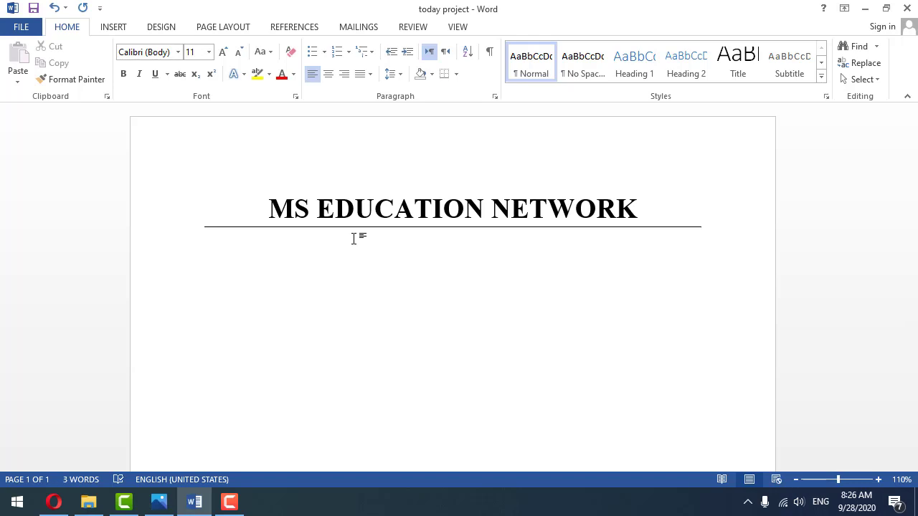
- Enter "Name:" followed by an underscore blank below the heading and set the line to 18 pt
{"action": "type", "text": "Name"}
{"action": "type", "text": ":______________"}
{"action": "triple_click", "coordinate": [354, 238]}
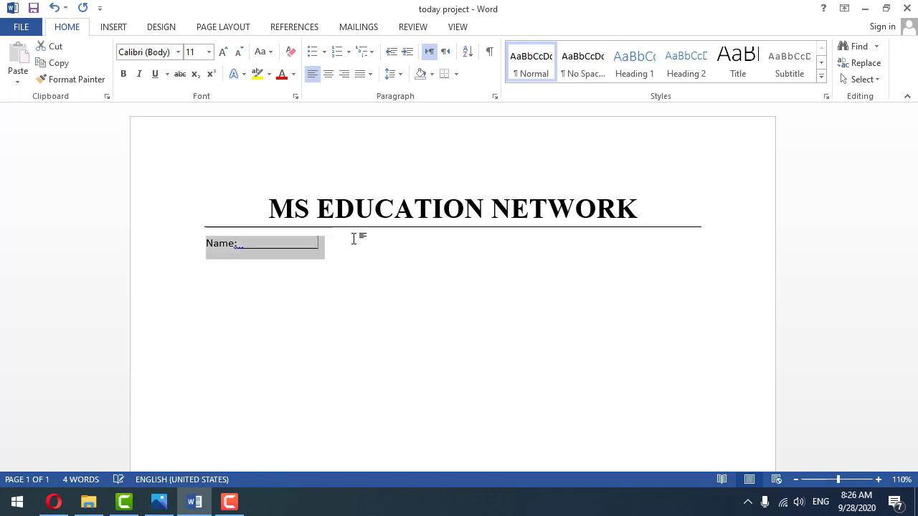
{"action": "key", "text": "ctrl+shift+period"}
{"action": "key", "text": "ctrl+shift+period"}
{"action": "key", "text": "ctrl+shift+period"}
{"action": "key", "text": "ctrl+shift+period"}
{"action": "key", "text": "End"}
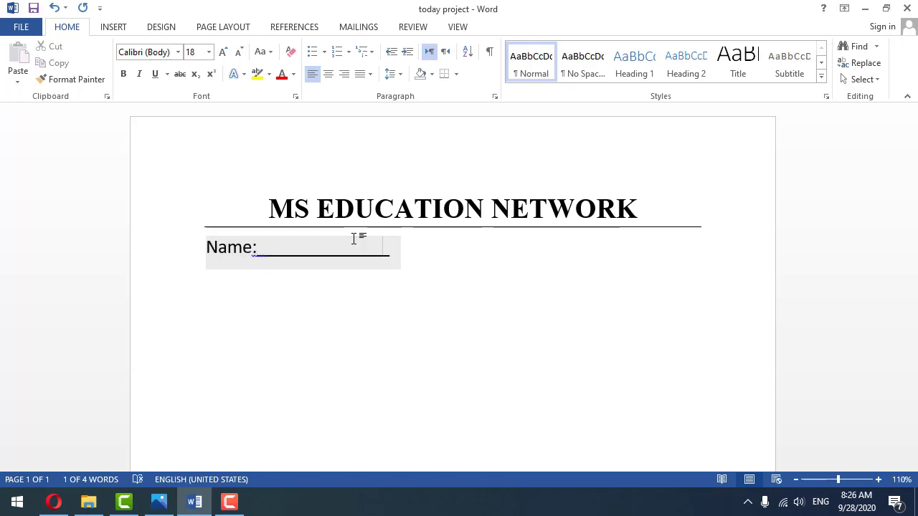
- Start a new paragraph below the Name line and set it to right-to-left text direction
{"action": "key", "text": "Return"}
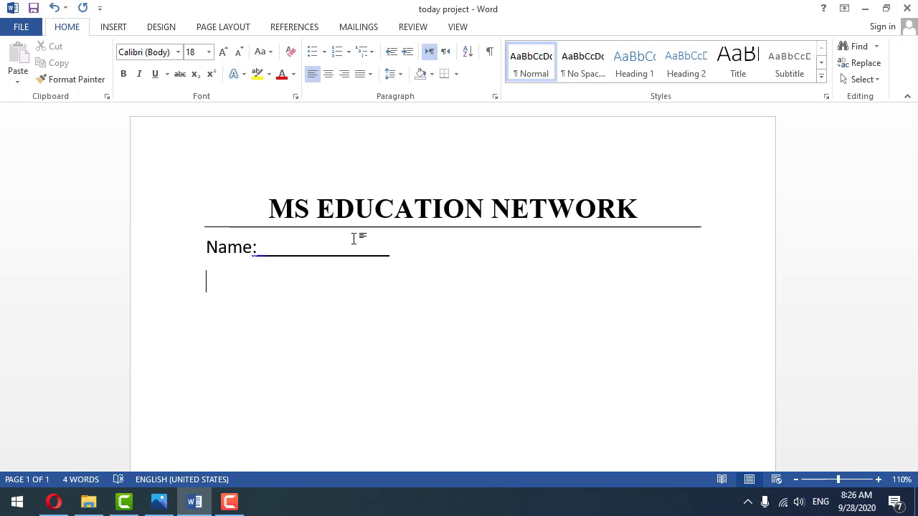
{"action": "left_click", "coordinate": [445, 53]}
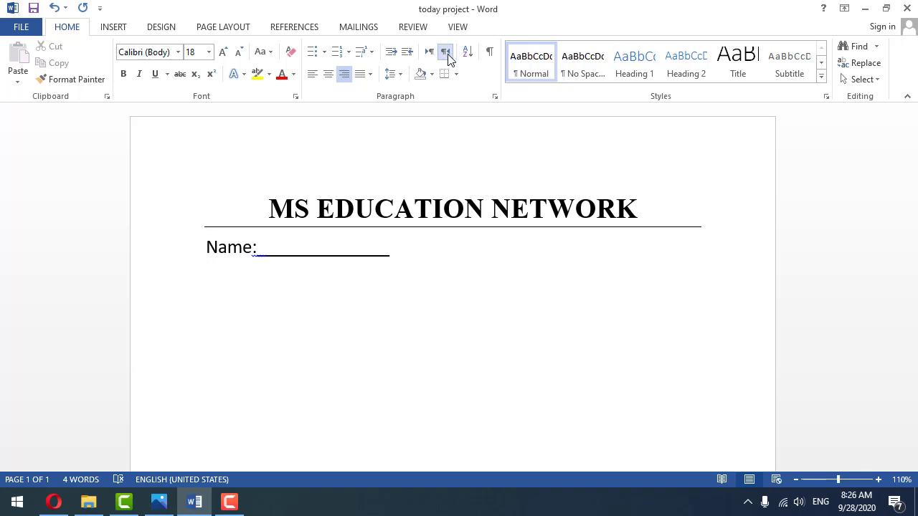
{"action": "scroll", "coordinate": [438, 72], "scroll_direction": "down", "scroll_amount": 1}
{"action": "scroll", "coordinate": [416, 240], "scroll_direction": "down", "scroll_amount": 2}
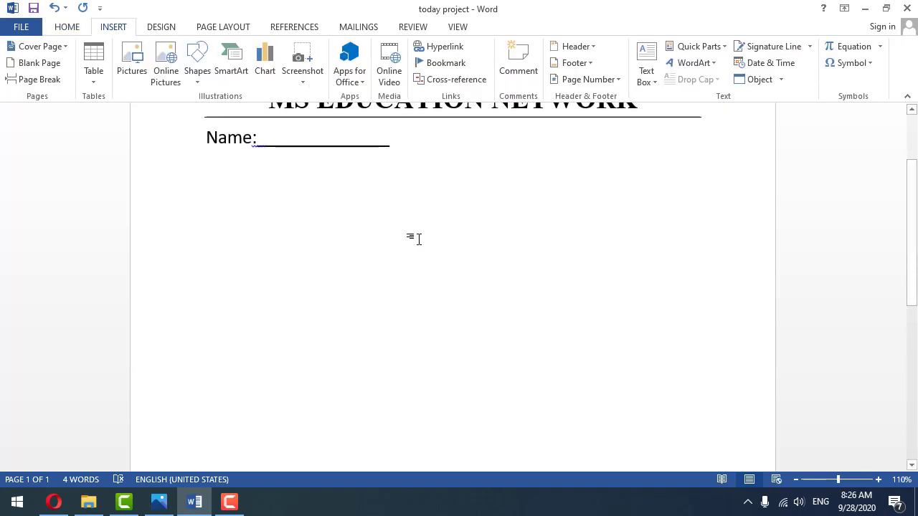
{"action": "left_click", "coordinate": [73, 31]}
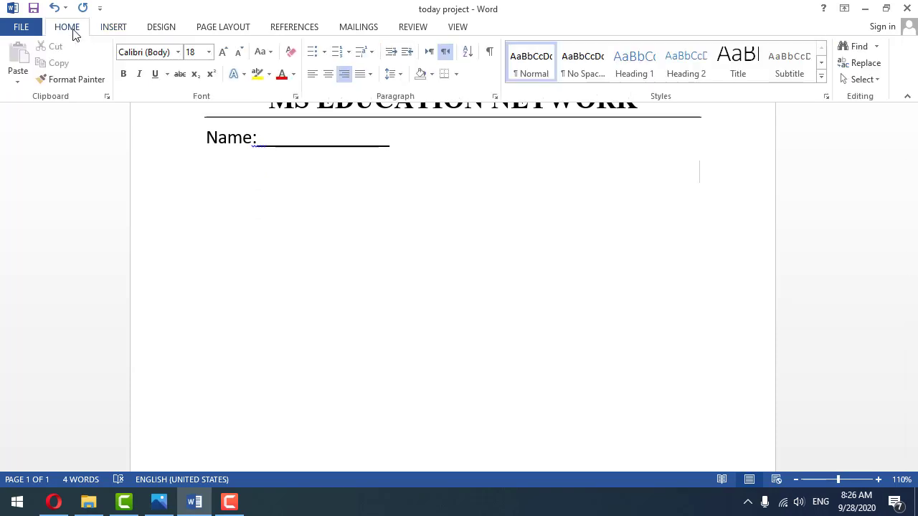
{"action": "left_click", "coordinate": [102, 33]}
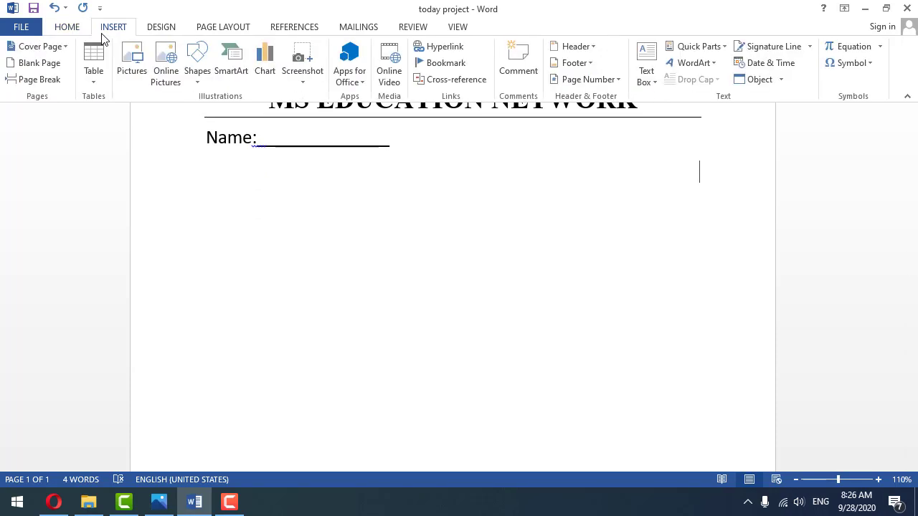
{"action": "left_click", "coordinate": [197, 61]}
{"action": "left_click", "coordinate": [562, 223]}
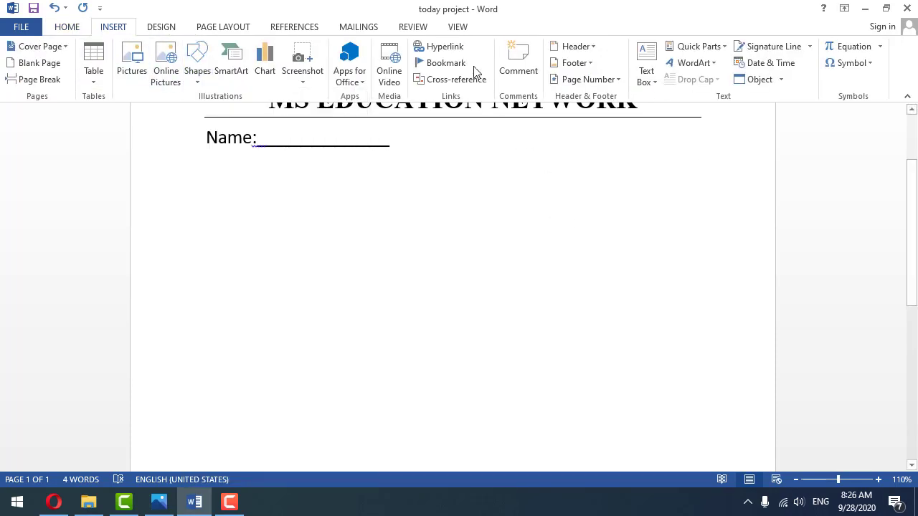
- Display the gridlines on the document page
{"action": "left_click", "coordinate": [463, 35]}
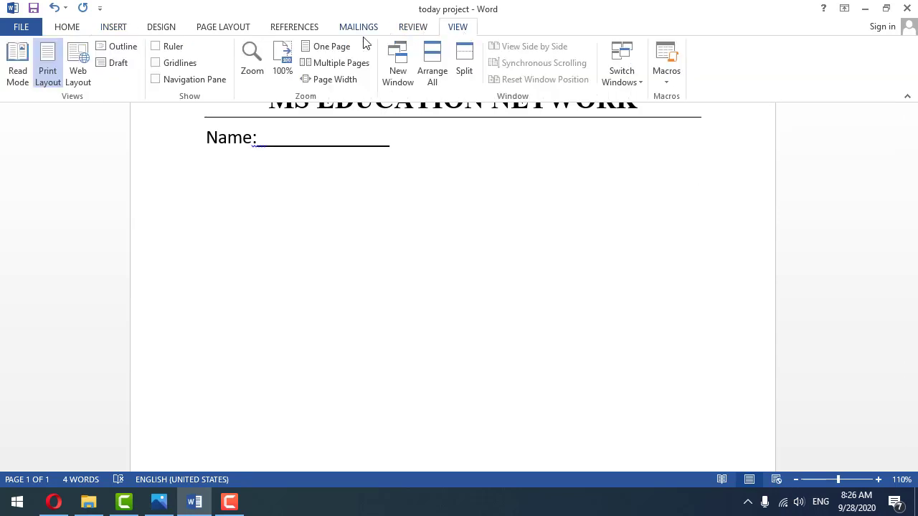
{"action": "left_click", "coordinate": [171, 63]}
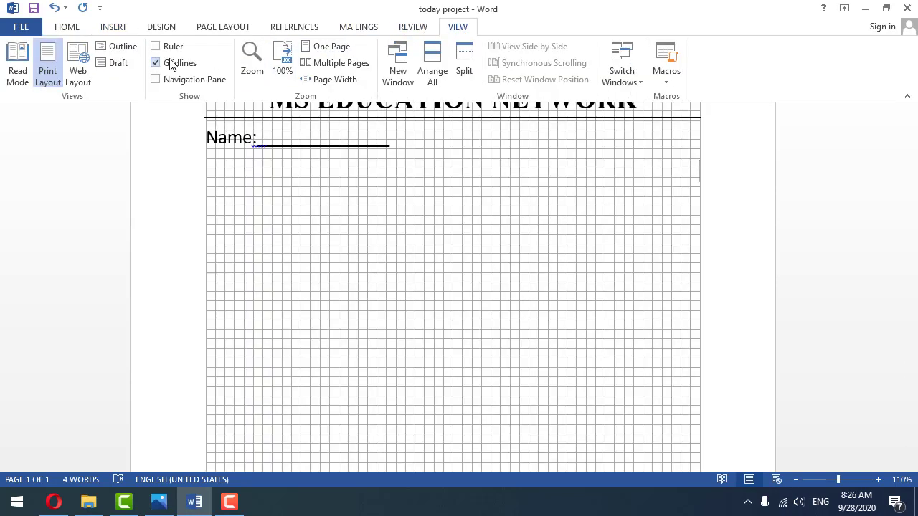
- Draw a rounded rectangle about 0.63" high and 2.13" wide below the Name line, near the page's right margin
{"action": "scroll", "coordinate": [502, 222], "scroll_direction": "up", "scroll_amount": 2}
{"action": "scroll", "coordinate": [506, 223], "scroll_direction": "up", "scroll_amount": 3}
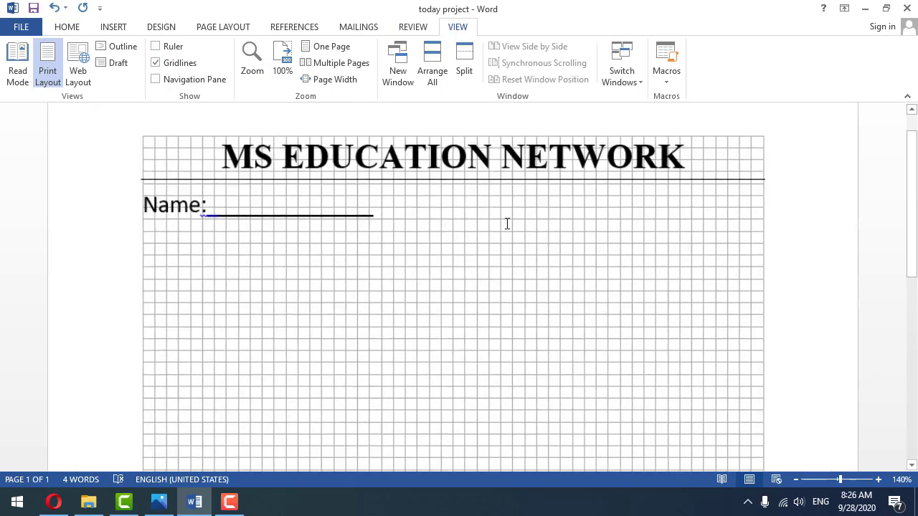
{"action": "scroll", "coordinate": [507, 219], "scroll_direction": "down", "scroll_amount": 1}
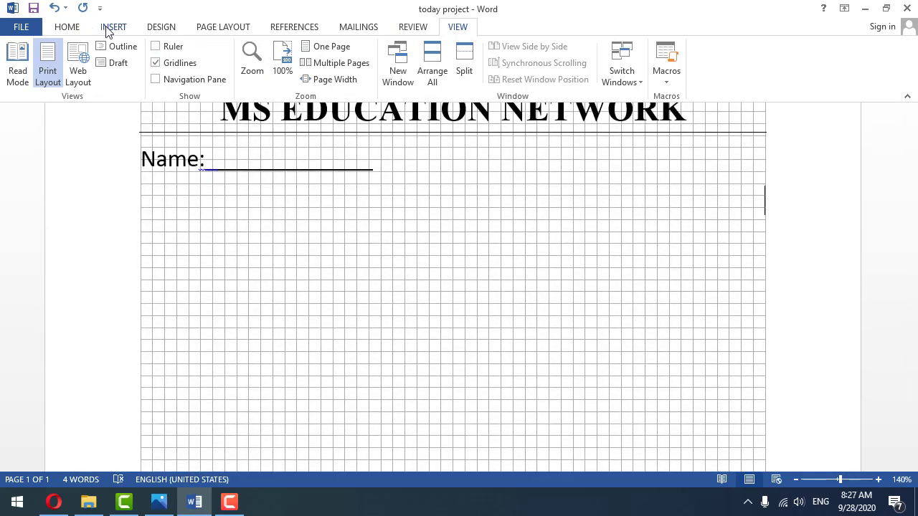
{"action": "left_click", "coordinate": [110, 27]}
{"action": "left_click", "coordinate": [197, 63]}
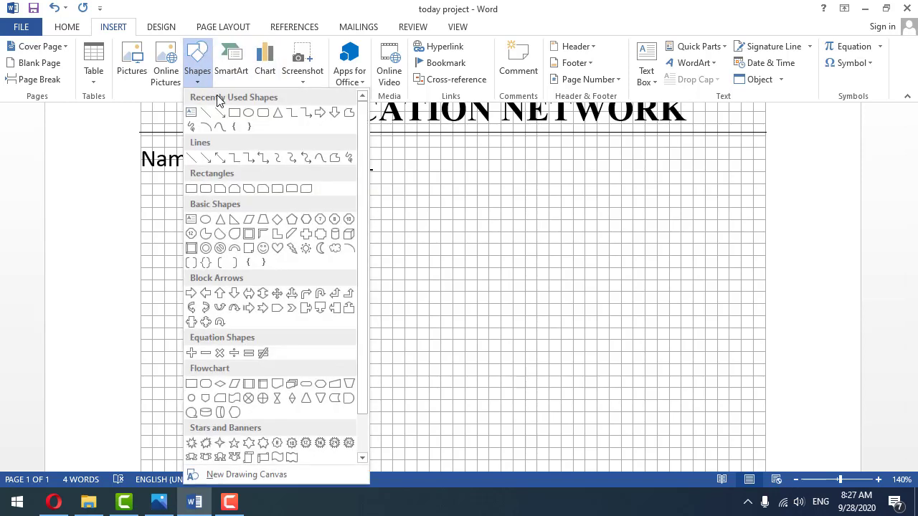
{"action": "left_click", "coordinate": [263, 114]}
{"action": "mouse_move", "coordinate": [758, 194]}
{"action": "left_mouse_down"}
{"action": "mouse_move", "coordinate": [609, 258]}
{"action": "mouse_move", "coordinate": [576, 266]}
{"action": "mouse_move", "coordinate": [566, 256]}
{"action": "mouse_move", "coordinate": [569, 266]}
{"action": "mouse_move", "coordinate": [553, 268]}
{"action": "mouse_move", "coordinate": [549, 261]}
{"action": "left_mouse_up"}
{"action": "left_click_drag", "start_coordinate": [626, 228], "coordinate": [629, 239]}
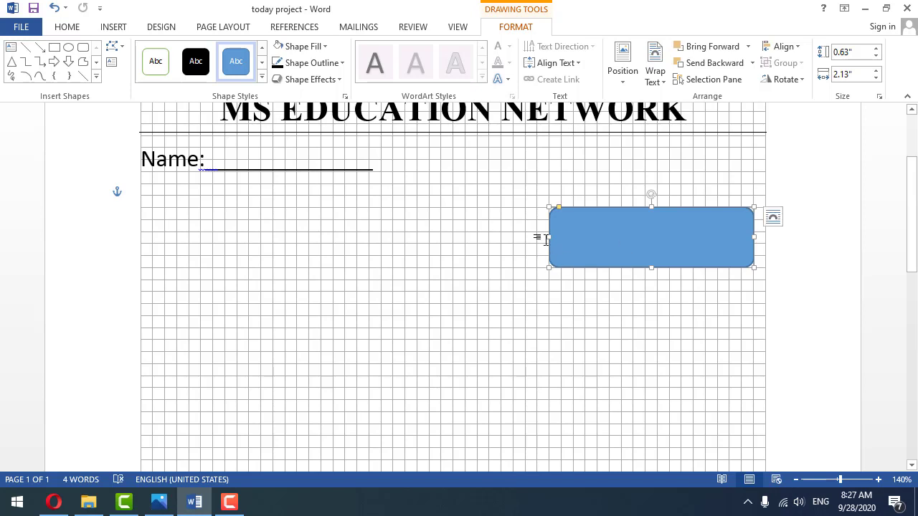
- Format the rounded rectangle with a white fill and a black outline of 2¼ pt weight
{"action": "left_click", "coordinate": [304, 46]}
{"action": "left_click", "coordinate": [277, 78]}
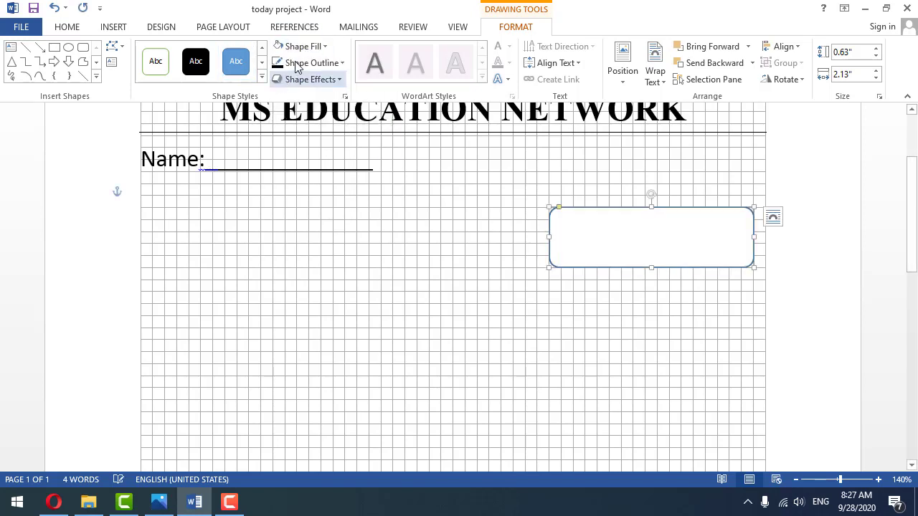
{"action": "left_click", "coordinate": [309, 62]}
{"action": "left_click", "coordinate": [289, 97]}
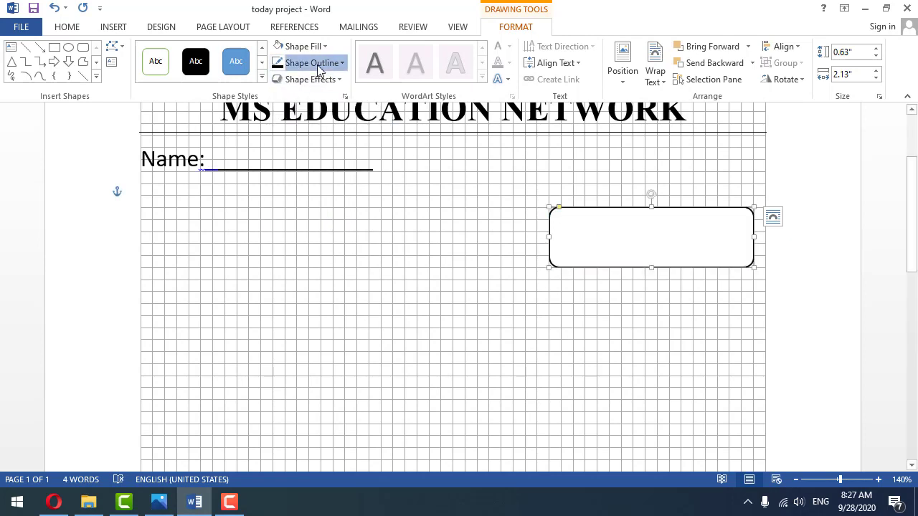
{"action": "left_click", "coordinate": [307, 63]}
{"action": "mouse_move", "coordinate": [320, 244]}
{"action": "mouse_move", "coordinate": [348, 225]}
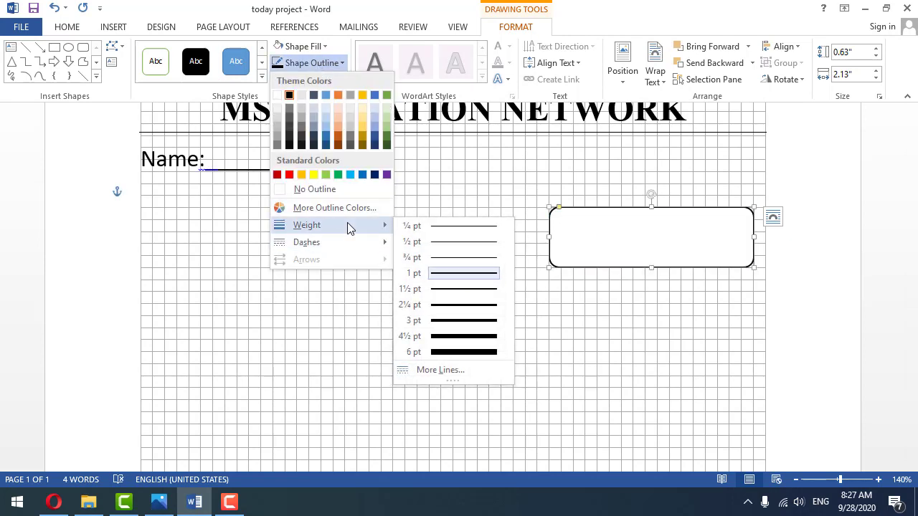
{"action": "left_click", "coordinate": [462, 307]}
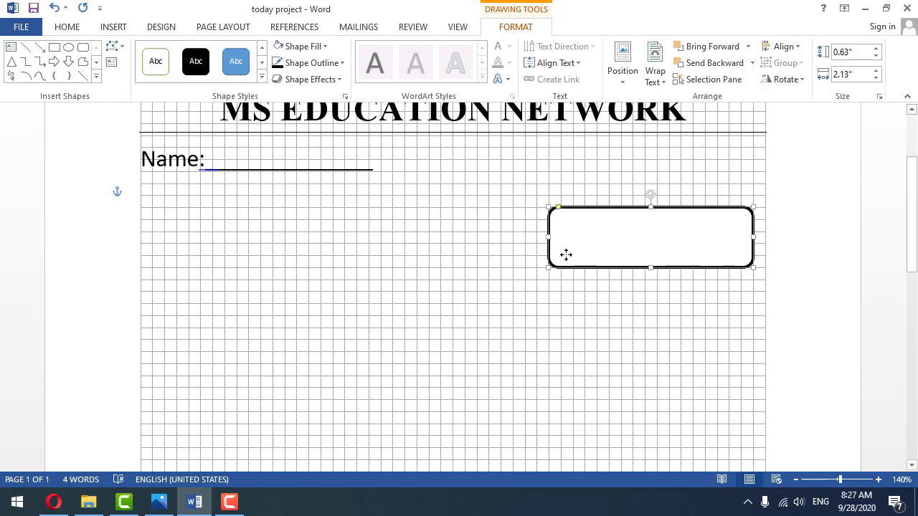
- Move the rounded rectangle leftward, away from the page's right margin, and select it
{"action": "left_click_drag", "start_coordinate": [566, 254], "coordinate": [543, 252]}
{"action": "left_click", "coordinate": [746, 334]}
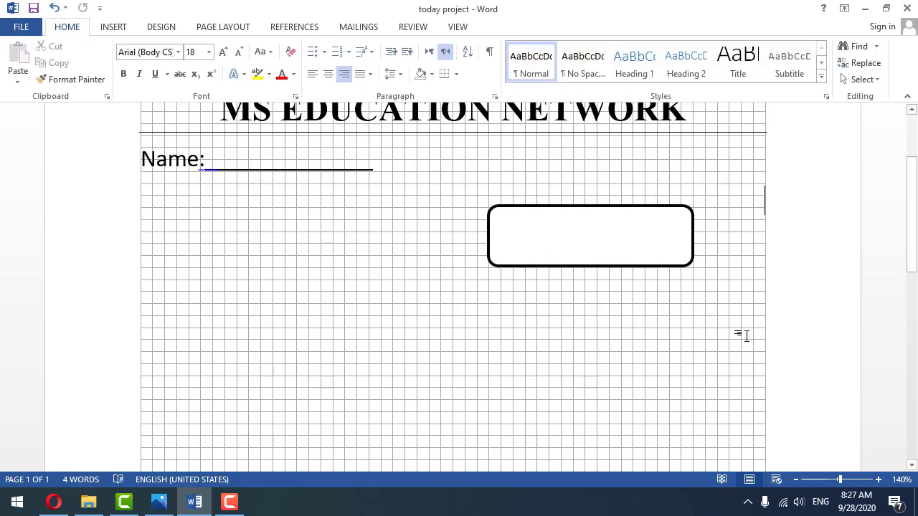
{"action": "left_click", "coordinate": [882, 481]}
{"action": "left_click", "coordinate": [882, 480]}
{"action": "left_click", "coordinate": [883, 481]}
{"action": "left_click", "coordinate": [882, 480]}
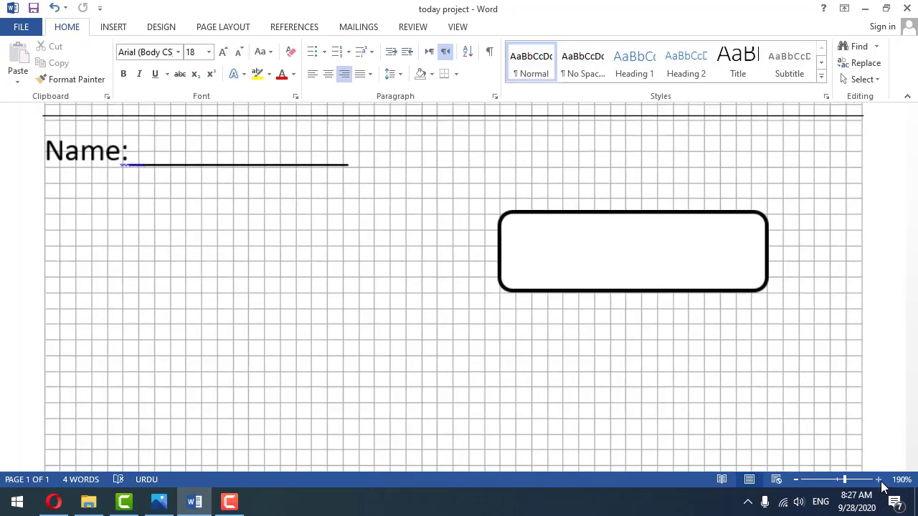
{"action": "left_click", "coordinate": [882, 480]}
{"action": "left_click_drag", "start_coordinate": [383, 465], "coordinate": [492, 347]}
{"action": "left_click", "coordinate": [492, 254]}
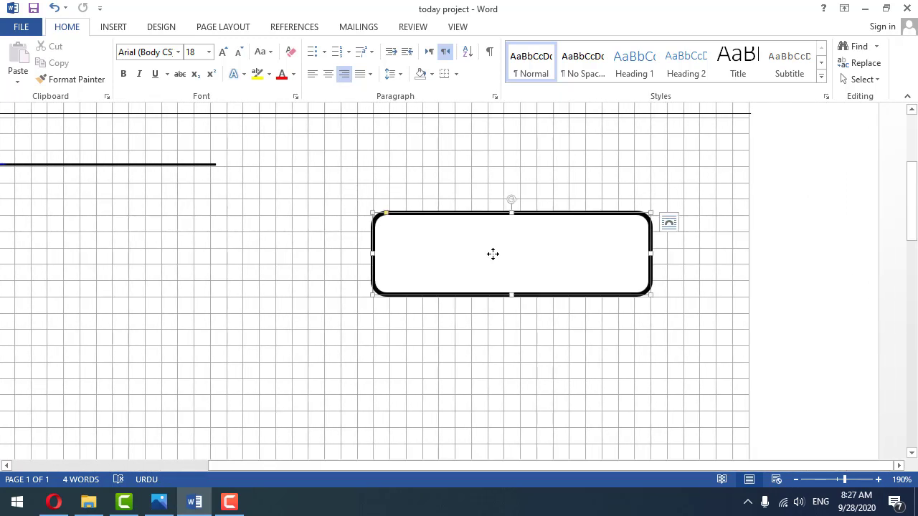
{"action": "left_click", "coordinate": [115, 28]}
{"action": "left_click", "coordinate": [198, 65]}
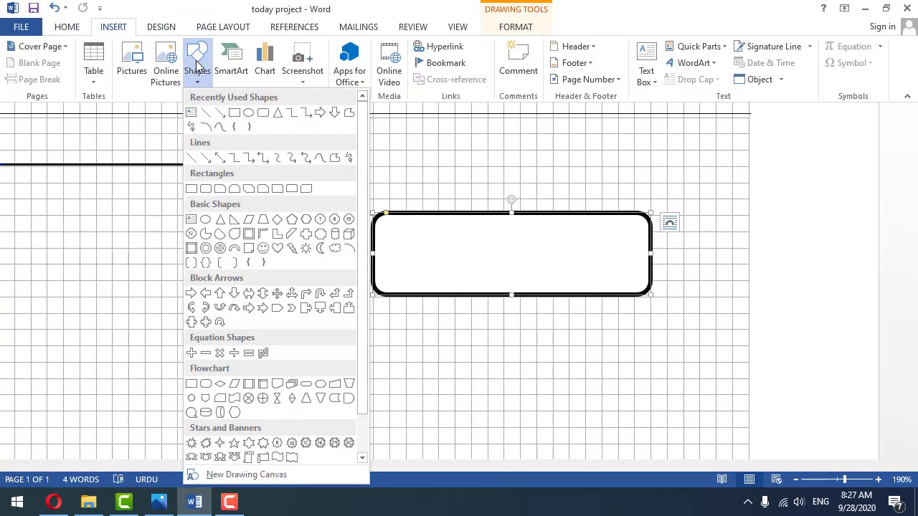
{"action": "left_click", "coordinate": [249, 112]}
{"action": "mouse_move", "coordinate": [147, 219]}
{"action": "left_mouse_down"}
{"action": "mouse_move", "coordinate": [180, 254]}
{"action": "mouse_move", "coordinate": [151, 218]}
{"action": "mouse_move", "coordinate": [210, 250]}
{"action": "mouse_move", "coordinate": [182, 227]}
{"action": "mouse_move", "coordinate": [219, 250]}
{"action": "mouse_move", "coordinate": [211, 248]}
{"action": "mouse_move", "coordinate": [264, 254]}
{"action": "left_mouse_up"}
{"action": "key", "text": "Delete"}
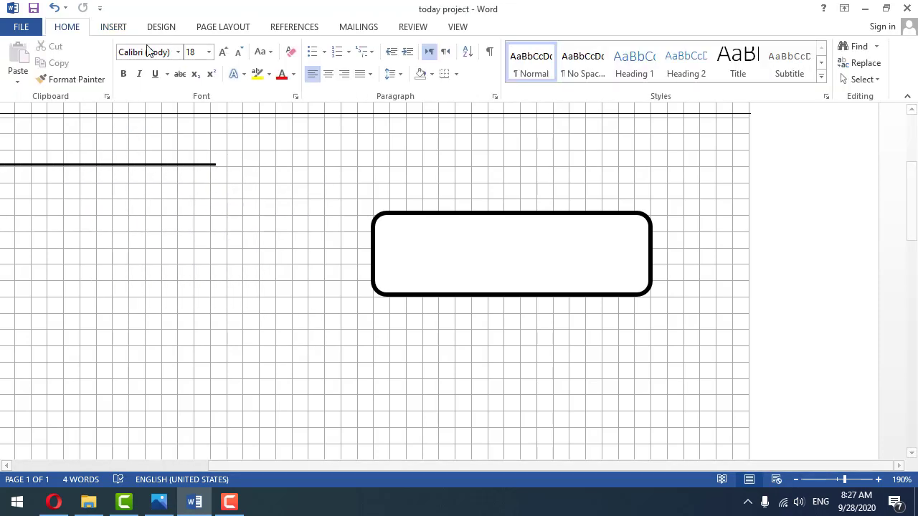
- Draw an oval about 1.13" high and 0.88" wide just left of the rounded rectangle
{"action": "left_click", "coordinate": [116, 28]}
{"action": "left_click", "coordinate": [207, 63]}
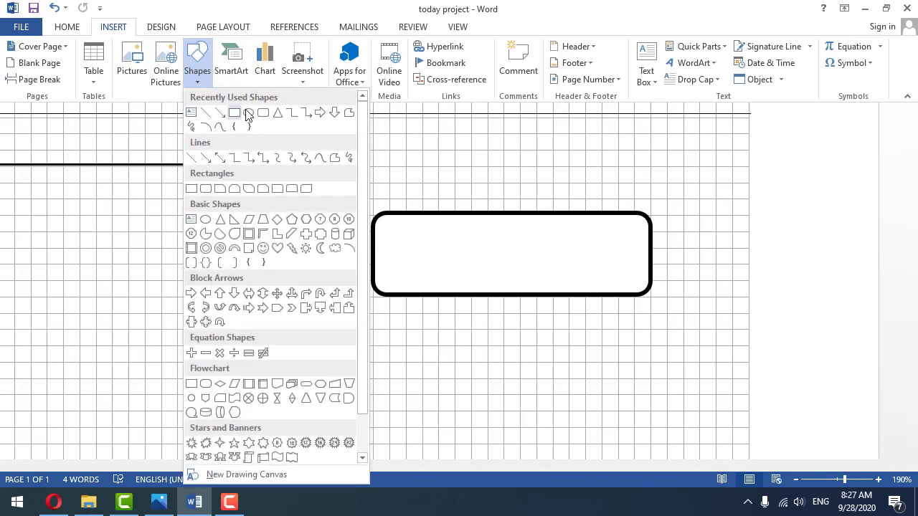
{"action": "left_click", "coordinate": [249, 107]}
{"action": "left_click_drag", "start_coordinate": [227, 185], "coordinate": [347, 311]}
{"action": "left_click_drag", "start_coordinate": [347, 323], "coordinate": [340, 330]}
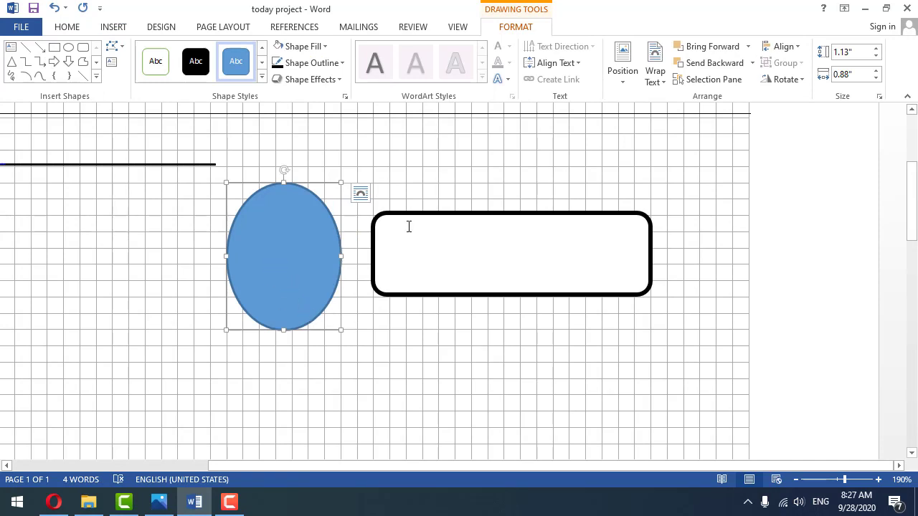
- Set the oval's height and width both to 2" to make it a circle
{"action": "left_click", "coordinate": [852, 53]}
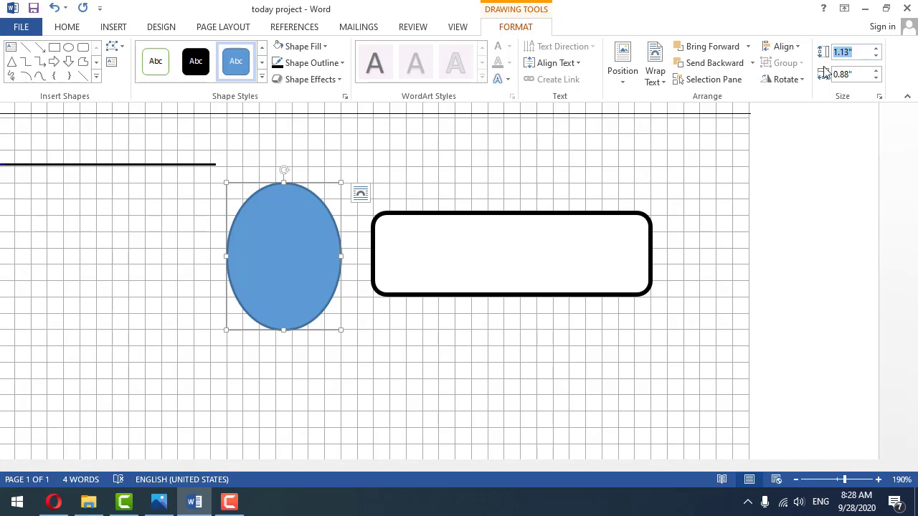
{"action": "type", "text": "2"}
{"action": "left_click", "coordinate": [864, 77]}
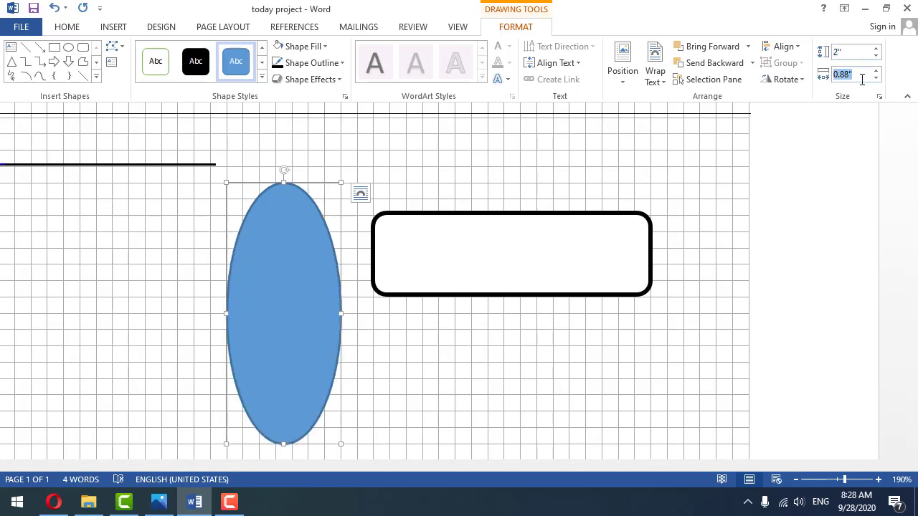
{"action": "type", "text": "2"}
{"action": "key", "text": "Return"}
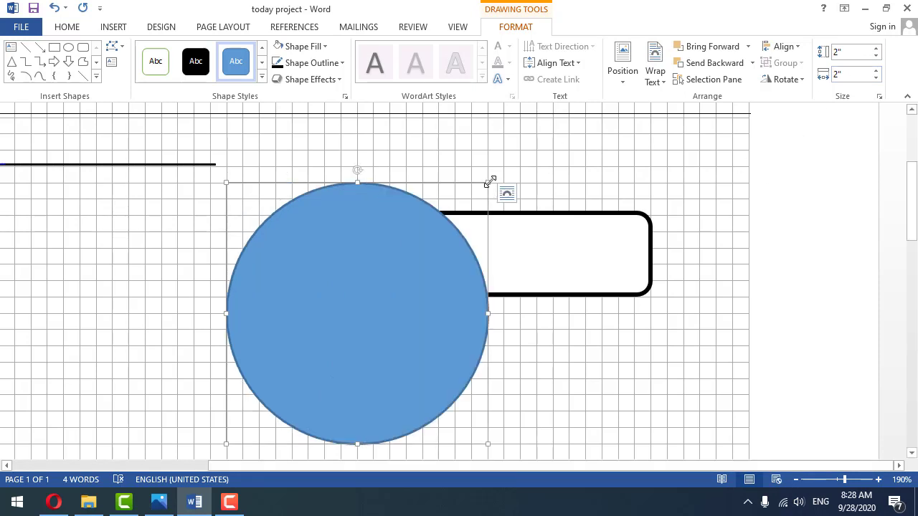
- Scale the circle down to about 1.04" across and place it over the rounded rectangle's right end
{"action": "left_click_drag", "start_coordinate": [488, 184], "coordinate": [323, 355]}
{"action": "left_click_drag", "start_coordinate": [286, 383], "coordinate": [635, 244]}
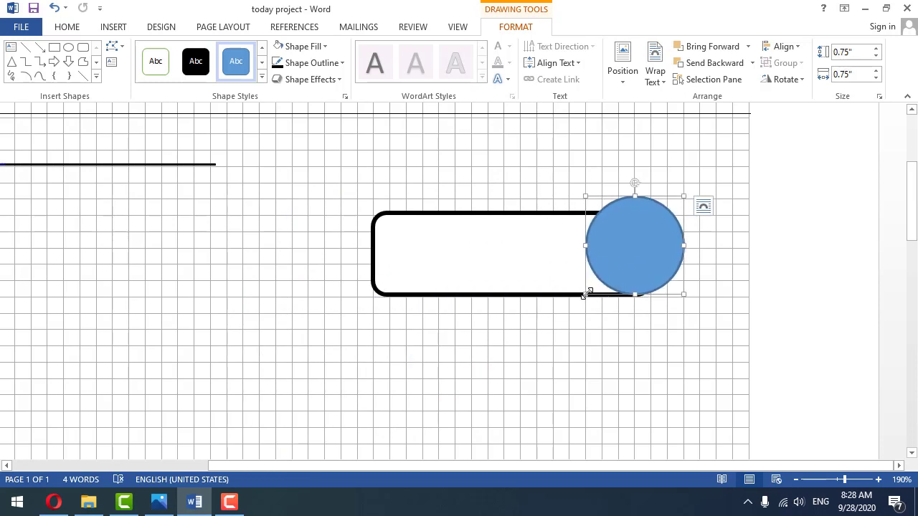
{"action": "left_click_drag", "start_coordinate": [586, 294], "coordinate": [580, 306]}
{"action": "key", "text": "ctrl"}
{"action": "left_click_drag", "start_coordinate": [637, 255], "coordinate": [629, 258]}
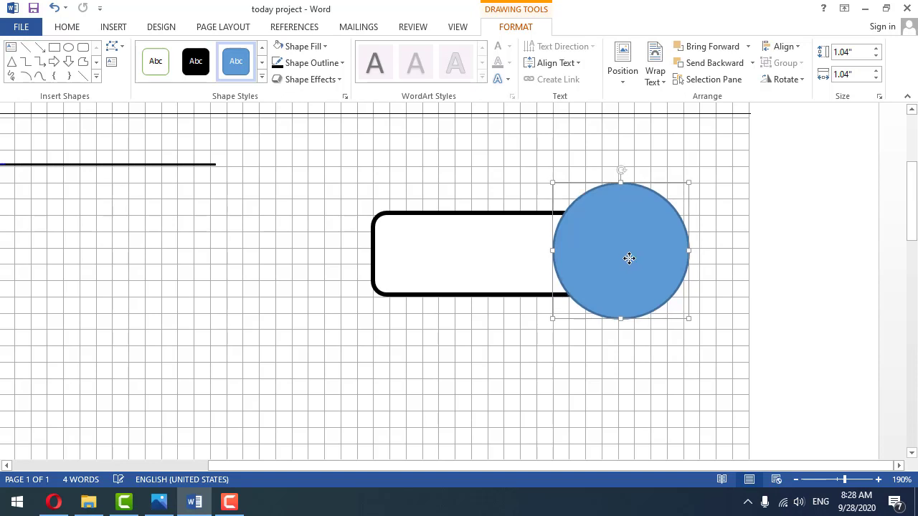
{"action": "left_click", "coordinate": [658, 339]}
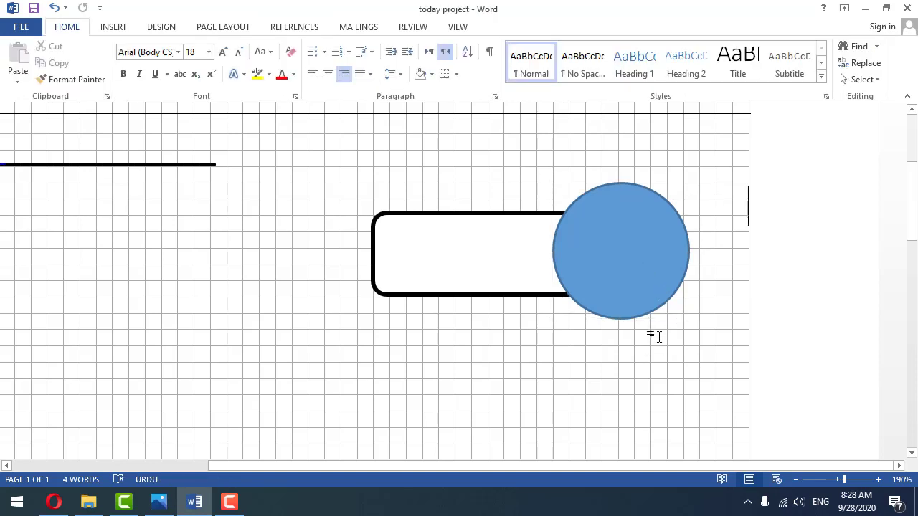
- Give the circle a white fill and a black outline
{"action": "left_click", "coordinate": [624, 297]}
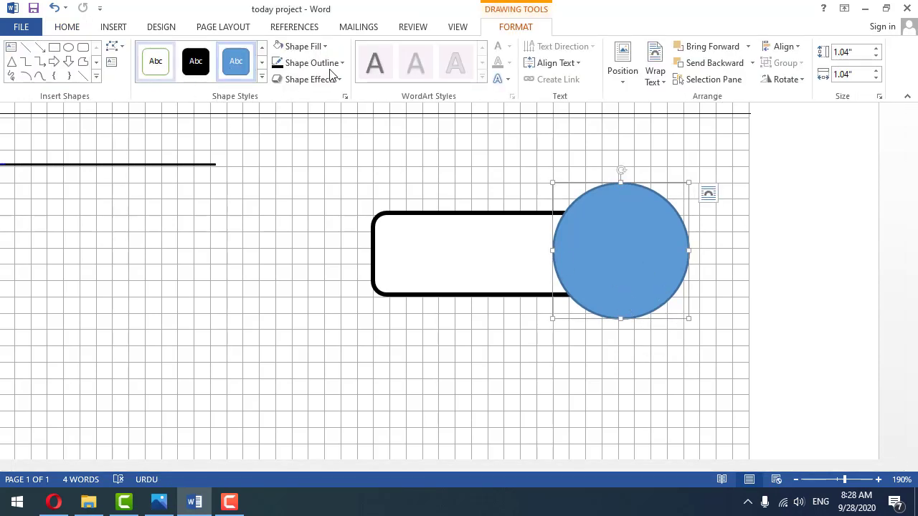
{"action": "left_click", "coordinate": [308, 45]}
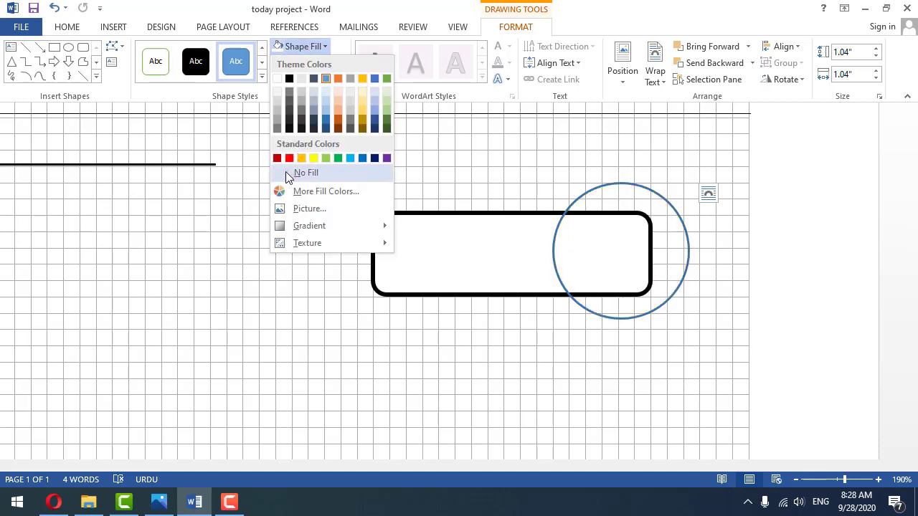
{"action": "left_click", "coordinate": [277, 79]}
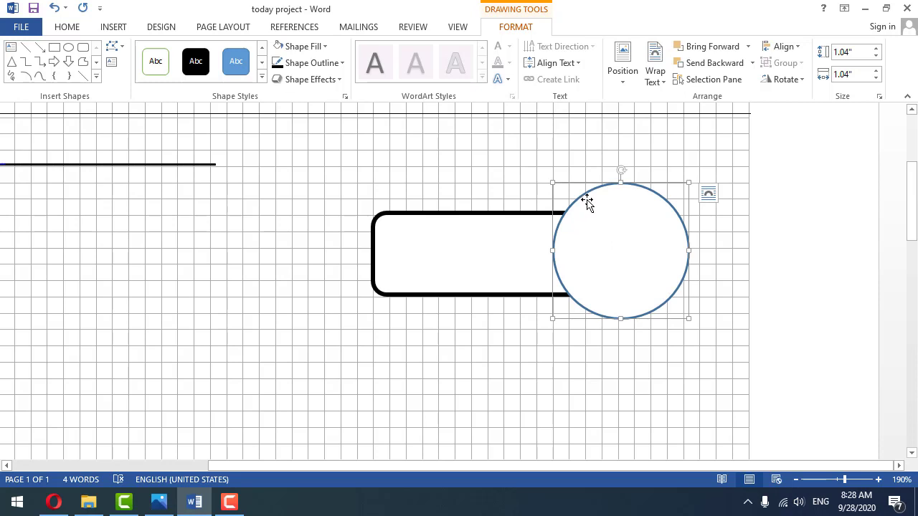
{"action": "left_click", "coordinate": [315, 65]}
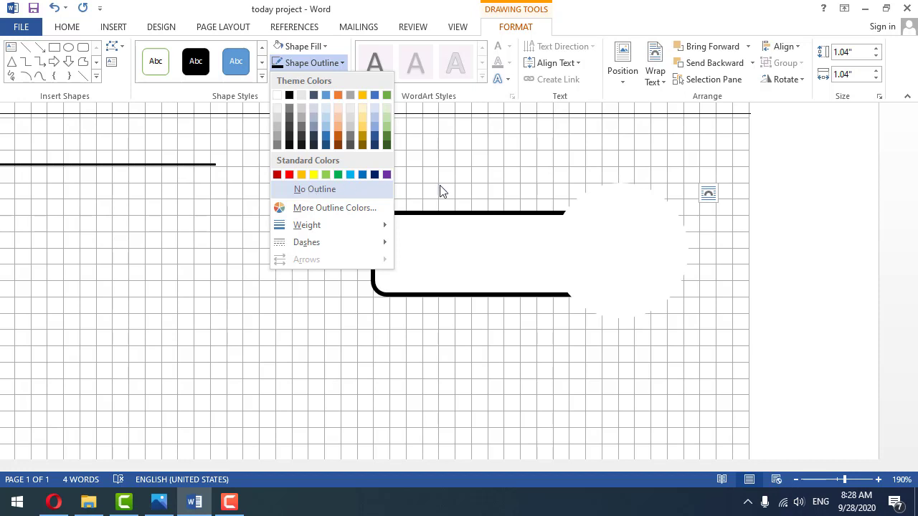
{"action": "left_click", "coordinate": [504, 181]}
{"action": "left_click", "coordinate": [316, 63]}
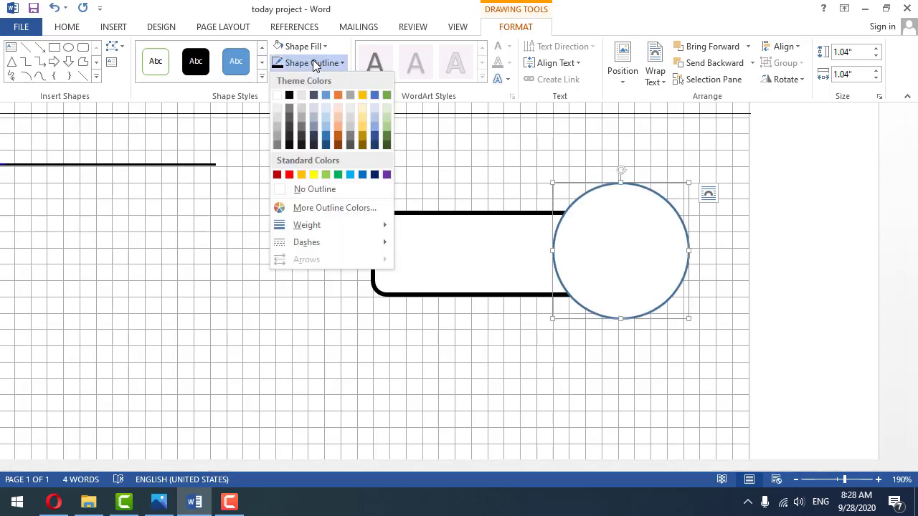
{"action": "left_click", "coordinate": [291, 96]}
{"action": "left_click", "coordinate": [466, 131]}
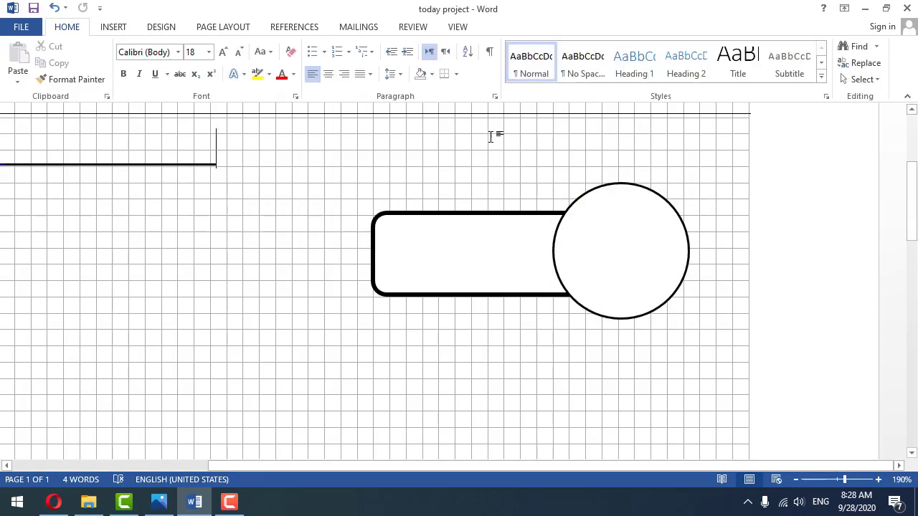
- Adjust the circle's position so it is vertically centred on the rounded rectangle's right end
{"action": "scroll", "coordinate": [503, 174], "scroll_direction": "down", "scroll_amount": 6}
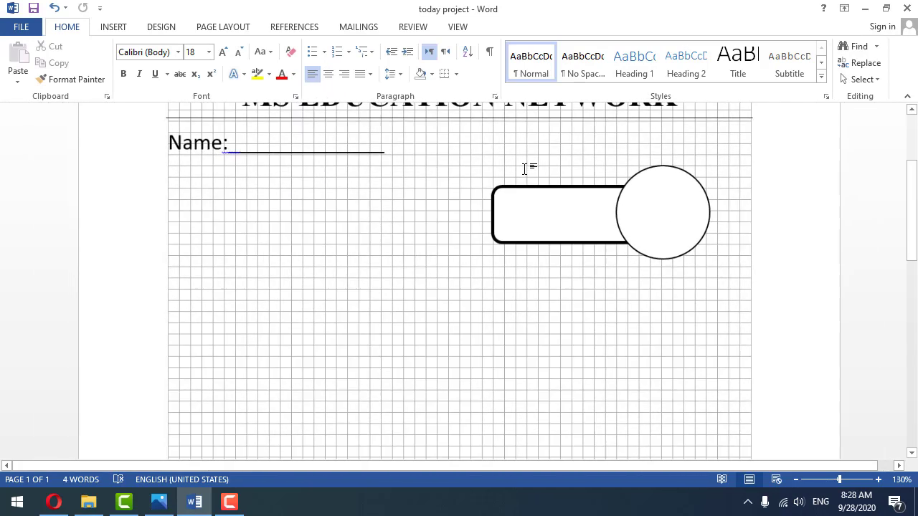
{"action": "mouse_move", "coordinate": [661, 219]}
{"action": "left_mouse_down"}
{"action": "mouse_move", "coordinate": [650, 232]}
{"action": "mouse_move", "coordinate": [692, 251]}
{"action": "left_mouse_up"}
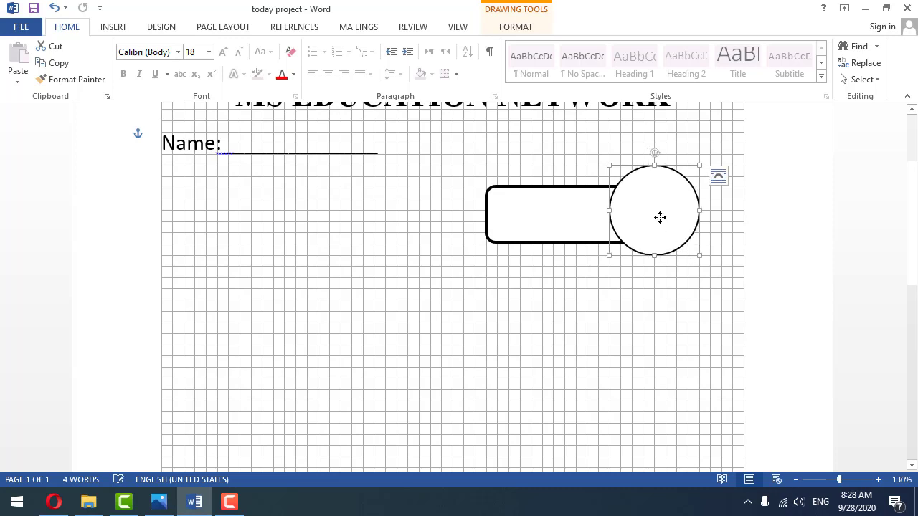
{"action": "left_click_drag", "start_coordinate": [660, 217], "coordinate": [662, 222]}
{"action": "left_click", "coordinate": [667, 305]}
- Insert the spider web picture from the "pics use" folder into the paragraph below the Name line
{"action": "scroll", "coordinate": [664, 287], "scroll_direction": "up", "scroll_amount": 3}
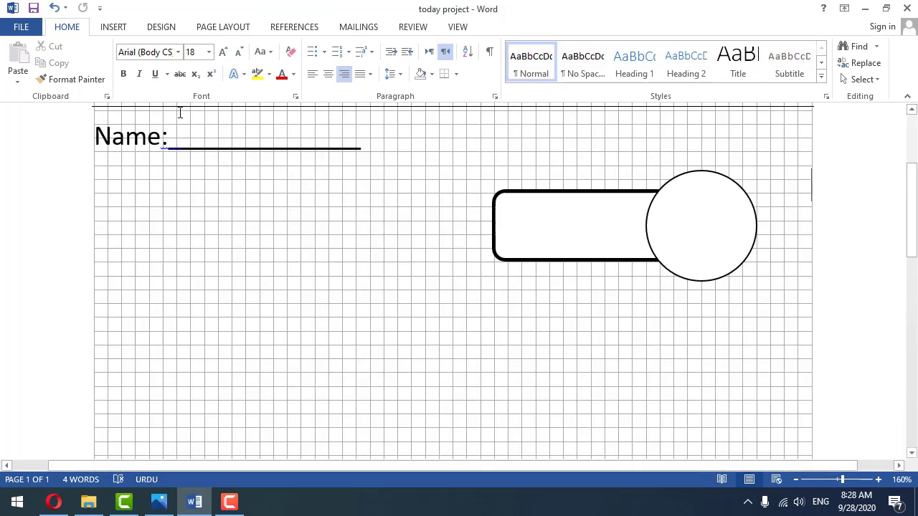
{"action": "left_click", "coordinate": [120, 27]}
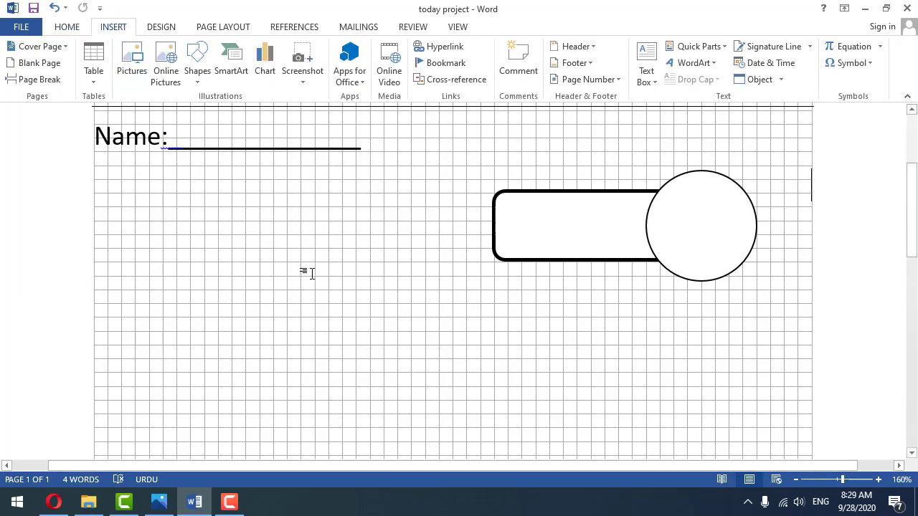
{"action": "left_click", "coordinate": [132, 61]}
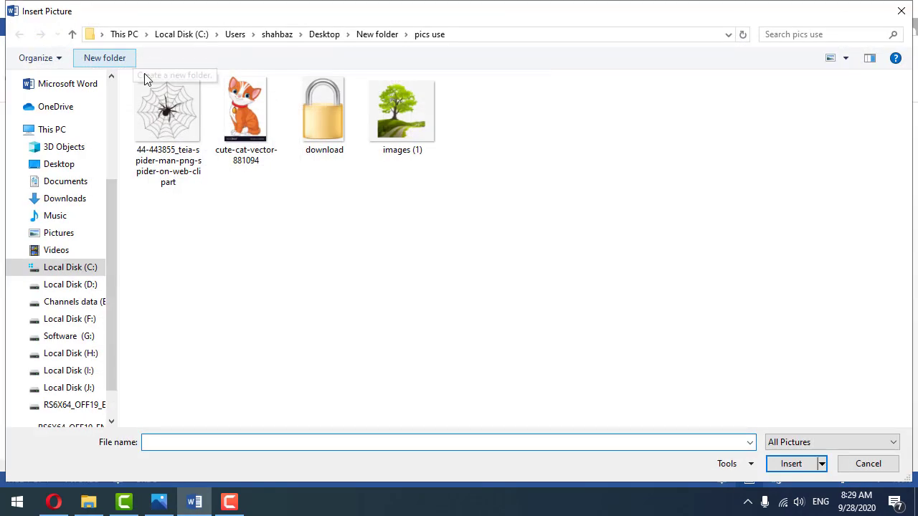
{"action": "double_click", "coordinate": [172, 126]}
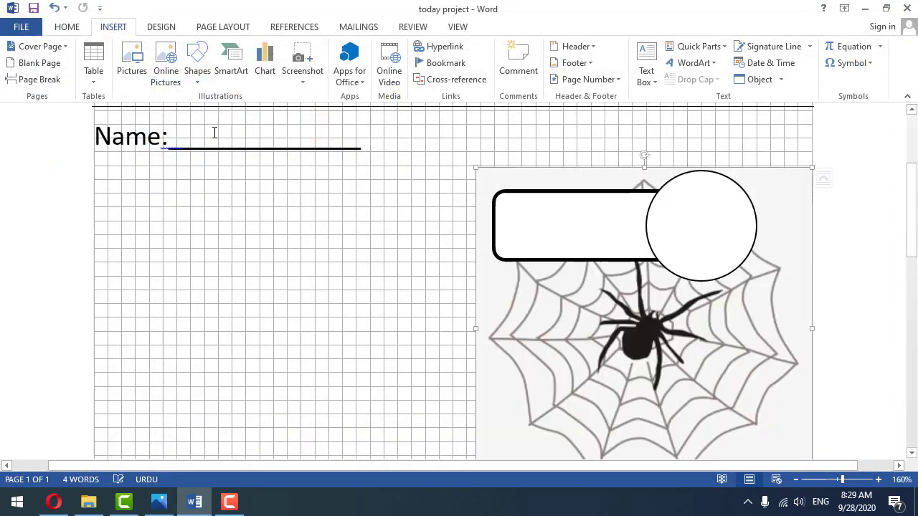
- Set the spider web picture's text wrapping to In Front of Text
{"action": "left_click_drag", "start_coordinate": [580, 330], "coordinate": [510, 340]}
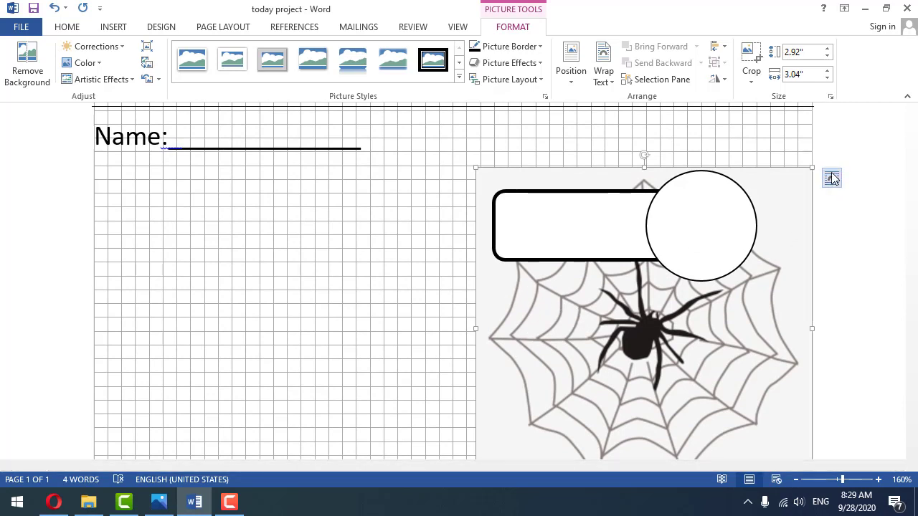
{"action": "left_click", "coordinate": [606, 72]}
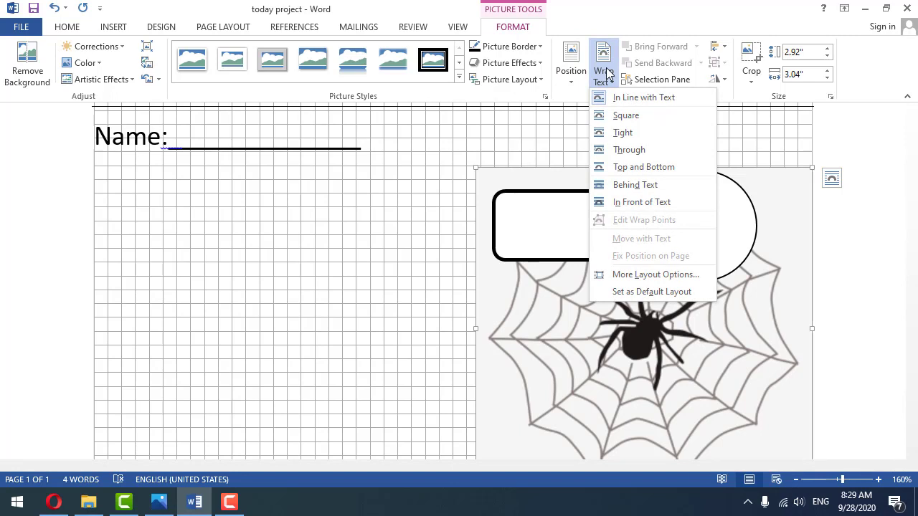
{"action": "left_click", "coordinate": [641, 202]}
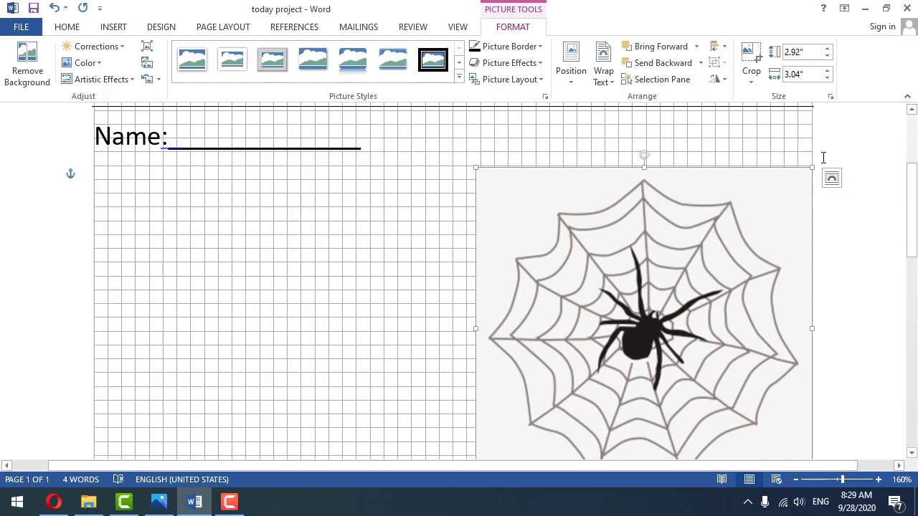
- Scale the spider web picture down to about 1.06" by 1.11" and place it beside the rounded rectangle's left end
{"action": "left_click_drag", "start_coordinate": [811, 167], "coordinate": [599, 380]}
{"action": "scroll", "coordinate": [567, 269], "scroll_direction": "down", "scroll_amount": 4}
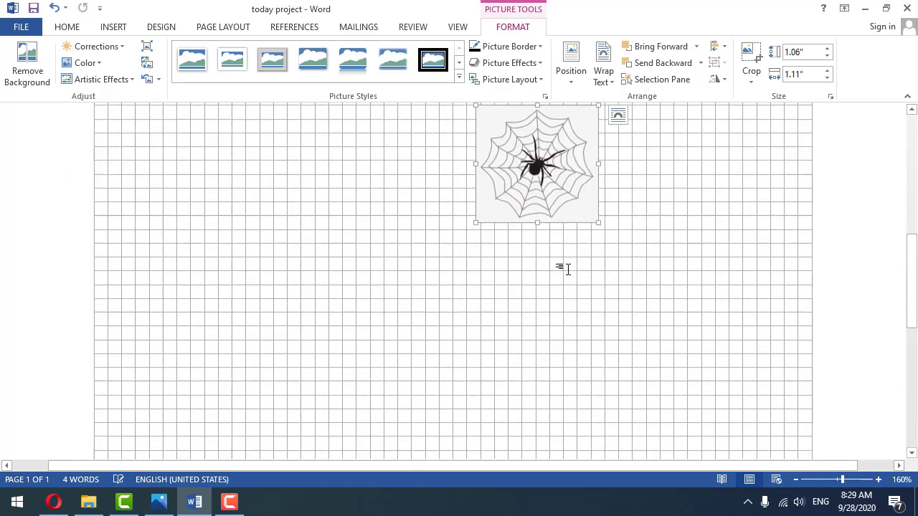
{"action": "scroll", "coordinate": [567, 269], "scroll_direction": "up", "scroll_amount": 4}
{"action": "left_click_drag", "start_coordinate": [522, 417], "coordinate": [385, 222]}
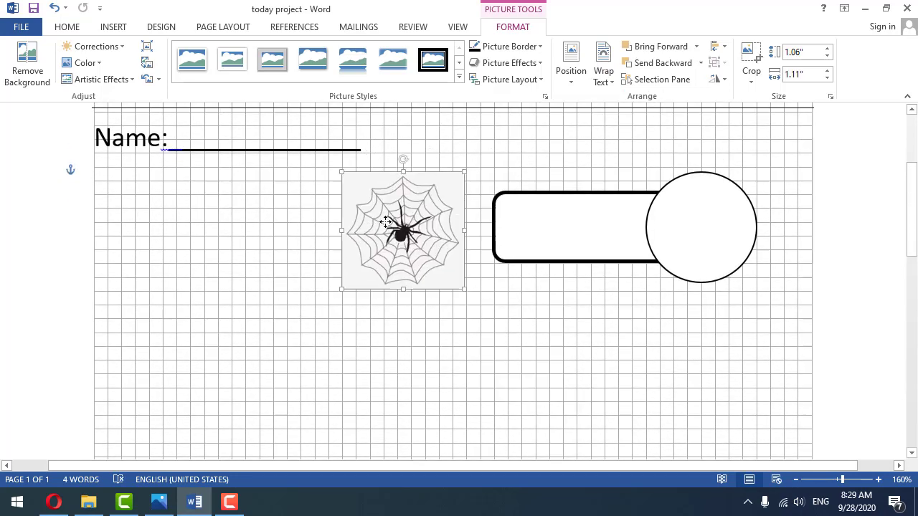
{"action": "scroll", "coordinate": [631, 249], "scroll_direction": "up", "scroll_amount": 5}
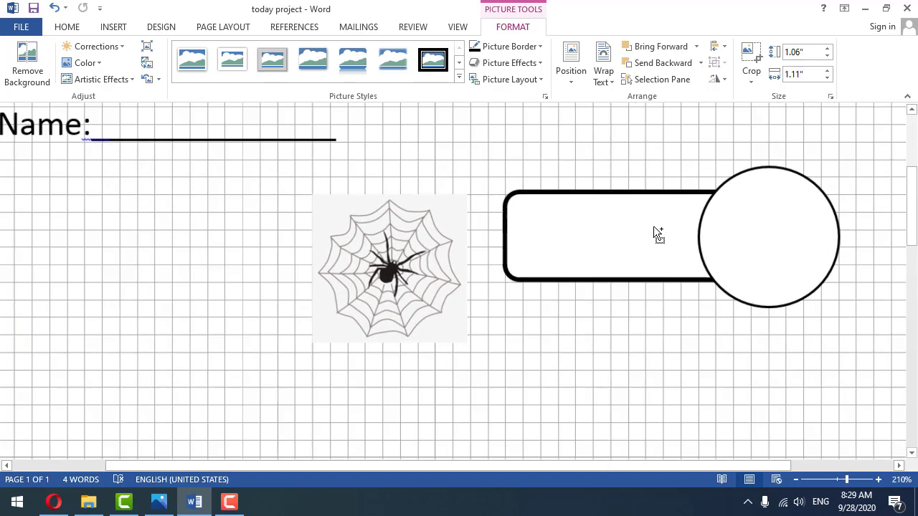
{"action": "scroll", "coordinate": [654, 227], "scroll_direction": "up", "scroll_amount": 1}
{"action": "left_click", "coordinate": [395, 288]}
{"action": "left_click_drag", "start_coordinate": [395, 286], "coordinate": [422, 263]}
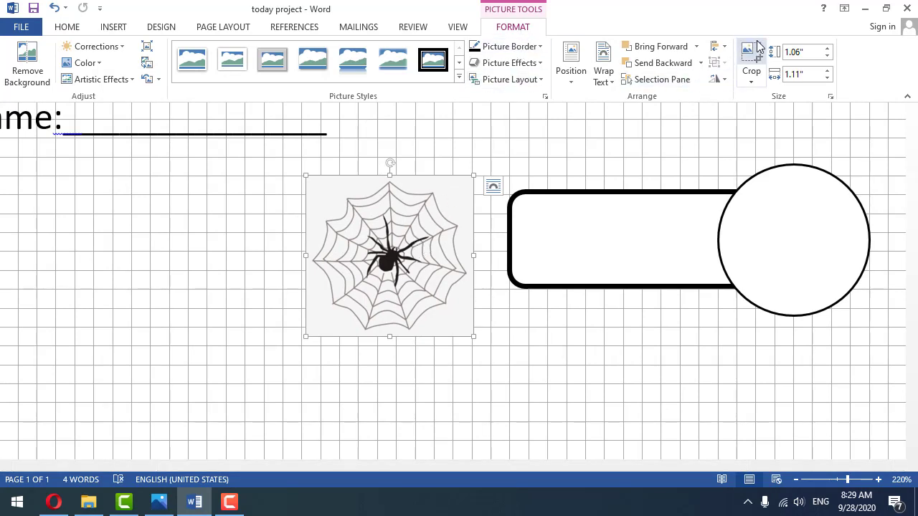
- Crop the spider web picture to an oval shape
{"action": "left_click", "coordinate": [752, 85]}
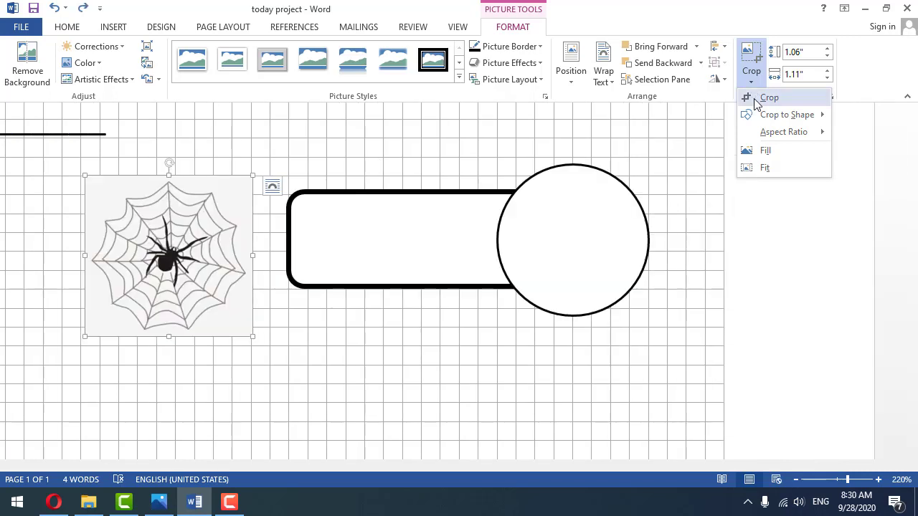
{"action": "mouse_move", "coordinate": [766, 117]}
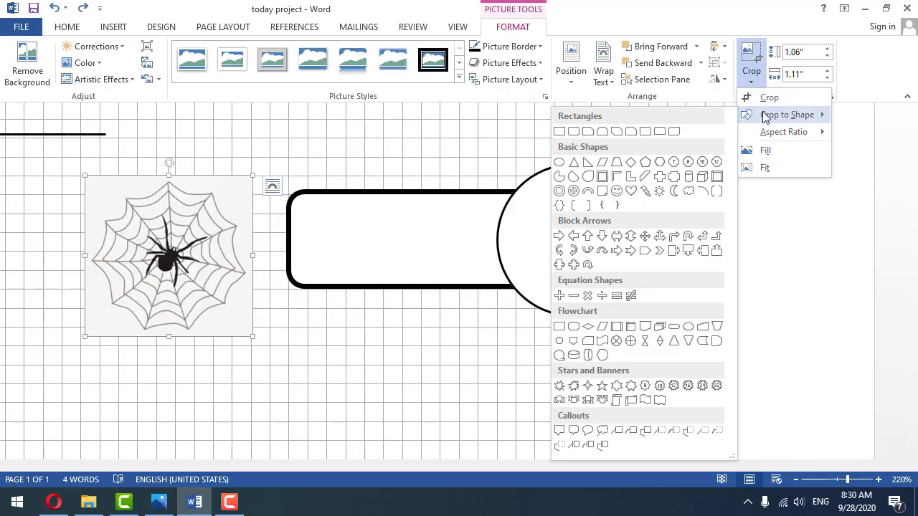
{"action": "left_click", "coordinate": [560, 164]}
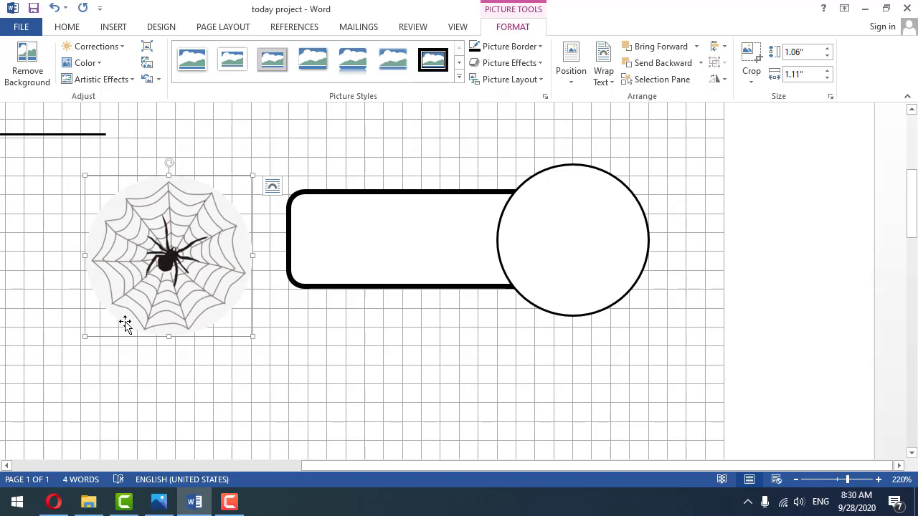
- Move the oval spider web picture onto the white circle and shrink it to about 0.88" by 0.92" so it fits inside
{"action": "left_click_drag", "start_coordinate": [212, 283], "coordinate": [397, 263]}
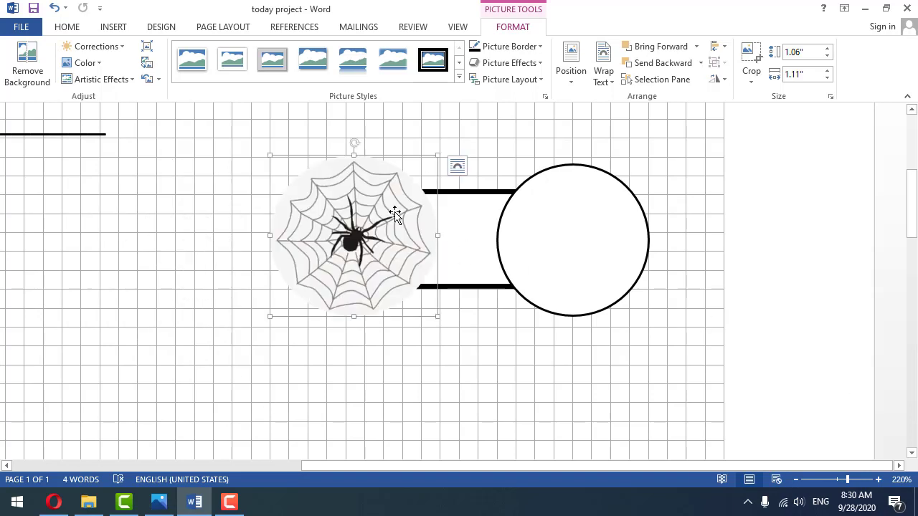
{"action": "left_click_drag", "start_coordinate": [371, 218], "coordinate": [589, 222]}
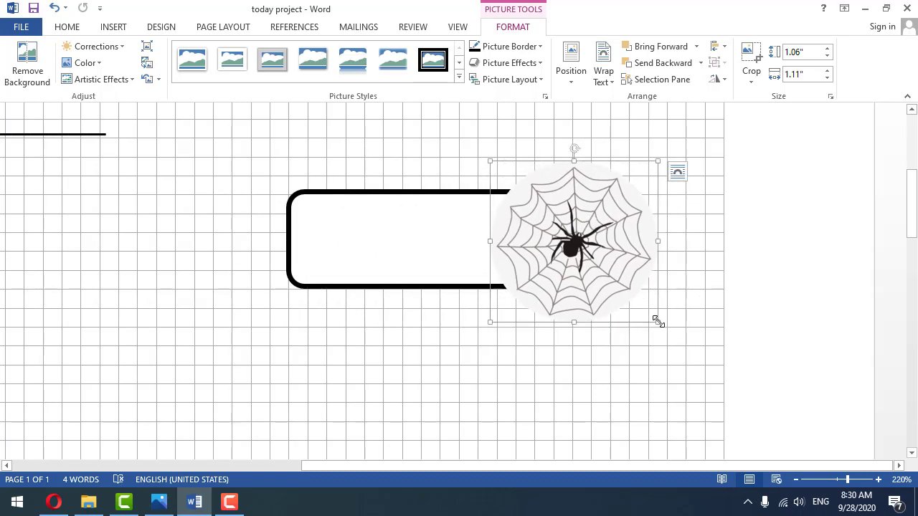
{"action": "left_click_drag", "start_coordinate": [658, 322], "coordinate": [635, 306]}
{"action": "scroll", "coordinate": [627, 287], "scroll_direction": "up", "scroll_amount": 9}
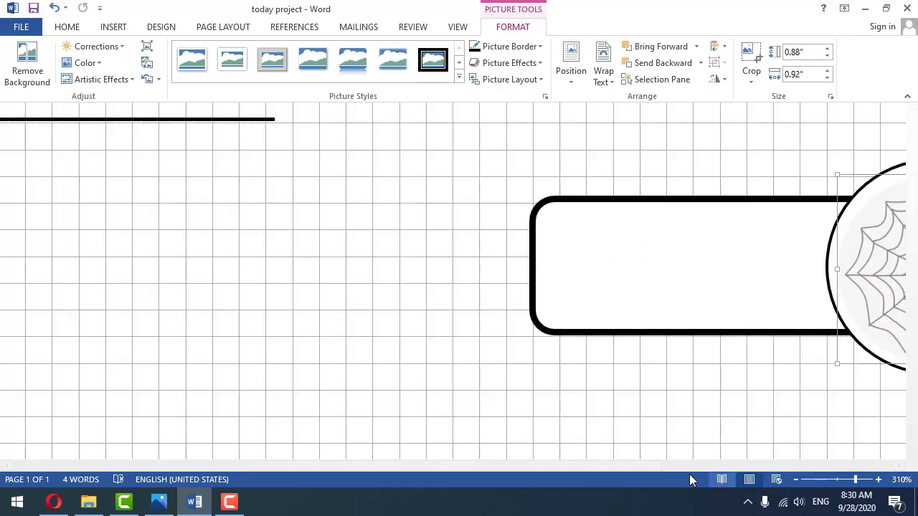
{"action": "left_click_drag", "start_coordinate": [645, 464], "coordinate": [778, 465]}
{"action": "left_click", "coordinate": [799, 329]}
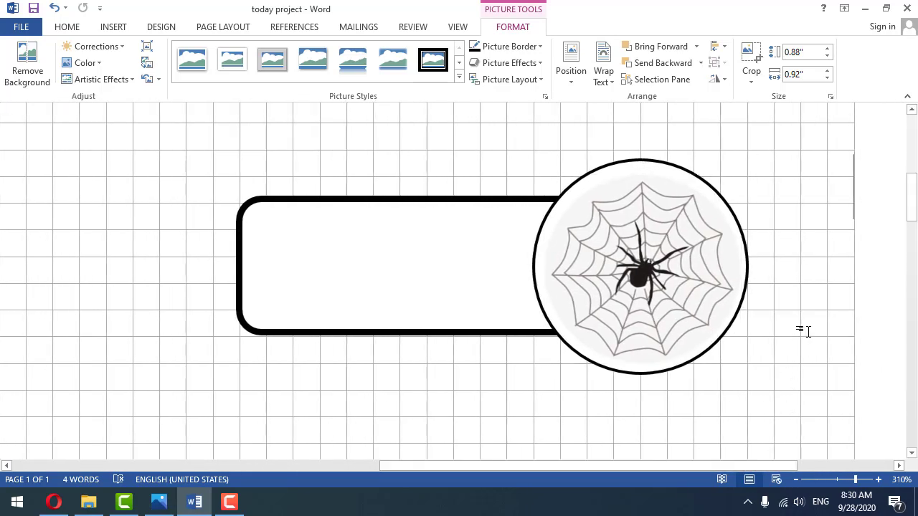
- Hide the gridlines and fine-tune the spider web picture's position inside the circle
{"action": "left_click", "coordinate": [457, 26]}
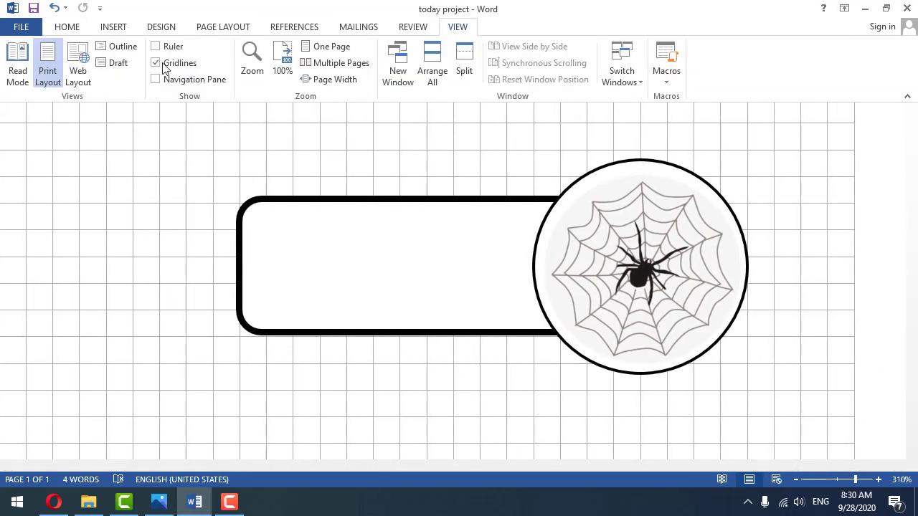
{"action": "left_click", "coordinate": [156, 63]}
{"action": "left_click", "coordinate": [622, 252]}
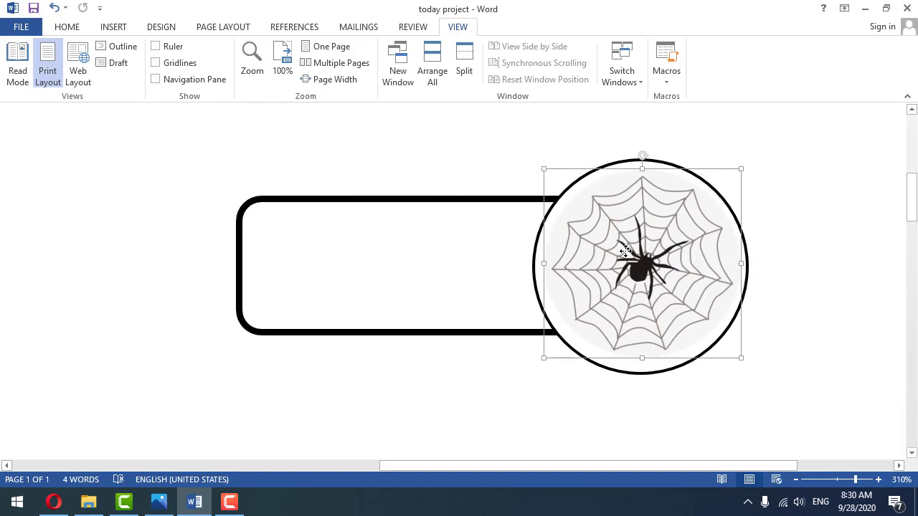
{"action": "left_click_drag", "start_coordinate": [627, 247], "coordinate": [621, 252]}
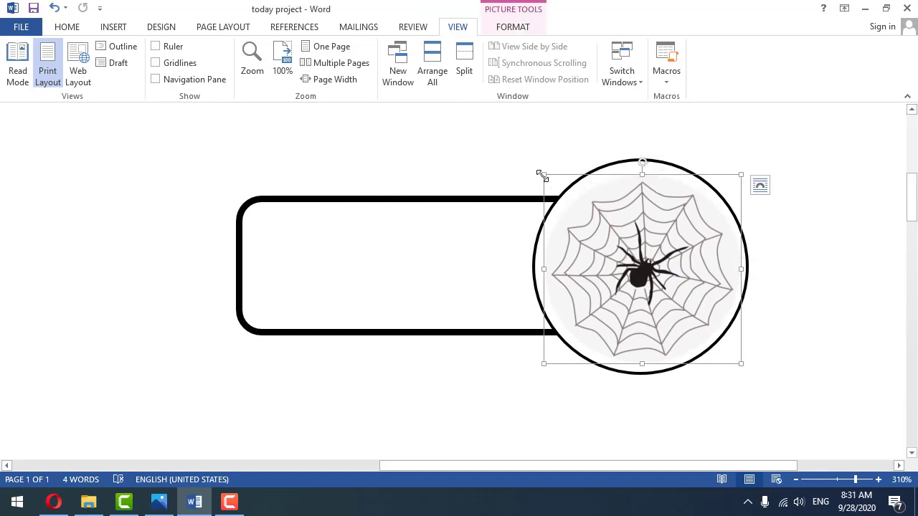
{"action": "left_click_drag", "start_coordinate": [540, 175], "coordinate": [544, 174]}
{"action": "left_click", "coordinate": [605, 143]}
- Align the spider web picture and the circle to each other with Align Center and Align Middle
{"action": "scroll", "coordinate": [579, 387], "scroll_direction": "down", "scroll_amount": 3}
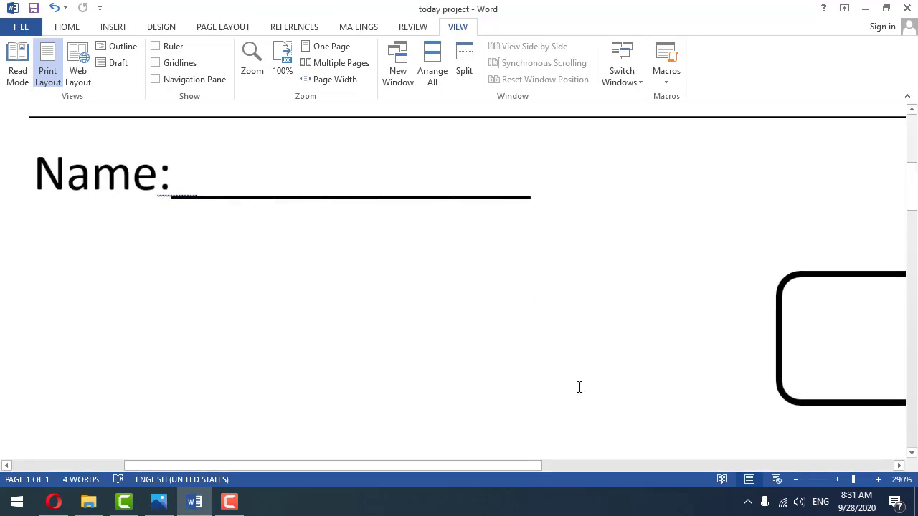
{"action": "left_click_drag", "start_coordinate": [430, 466], "coordinate": [691, 459]}
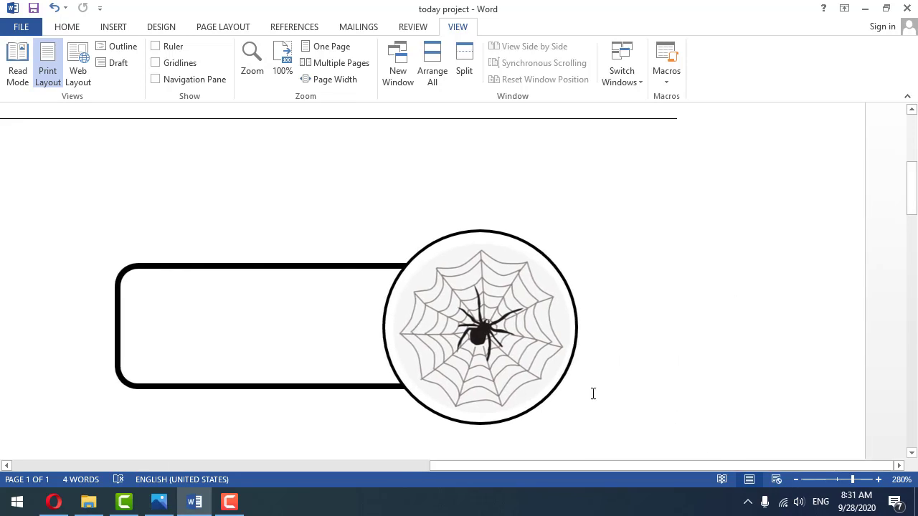
{"action": "left_click_drag", "start_coordinate": [418, 325], "coordinate": [464, 304]}
{"action": "left_click", "coordinate": [459, 258], "text": "shift"}
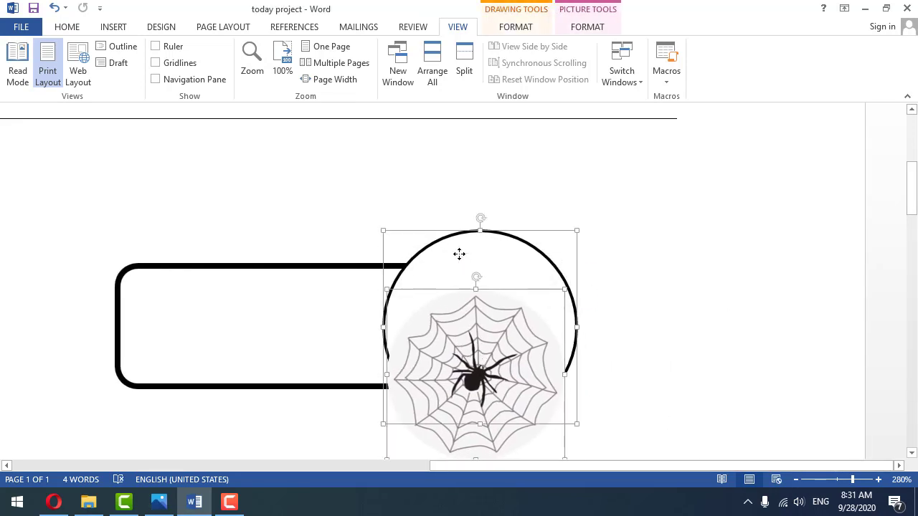
{"action": "left_click", "coordinate": [600, 25]}
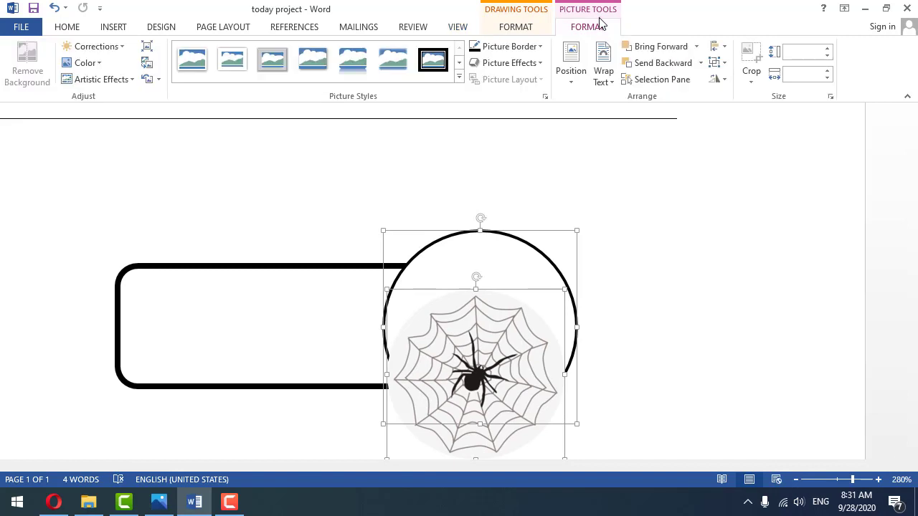
{"action": "left_click", "coordinate": [714, 47]}
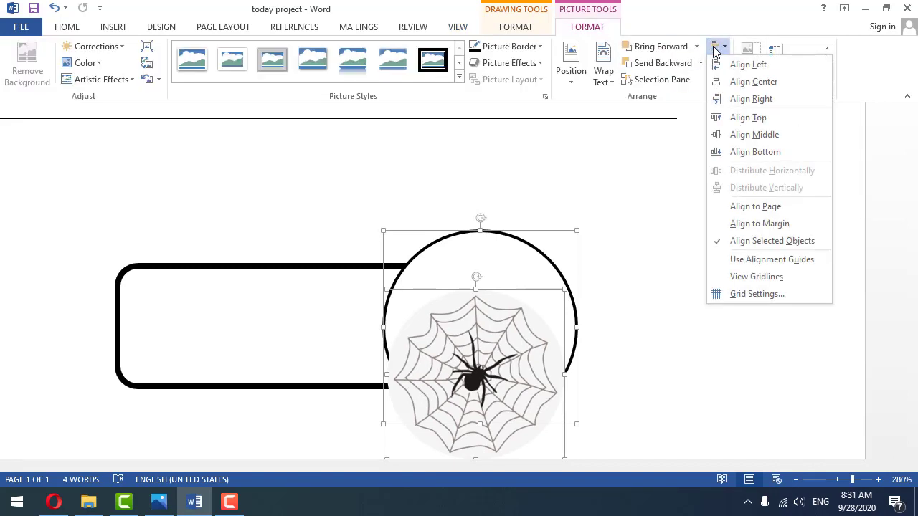
{"action": "left_click", "coordinate": [733, 82]}
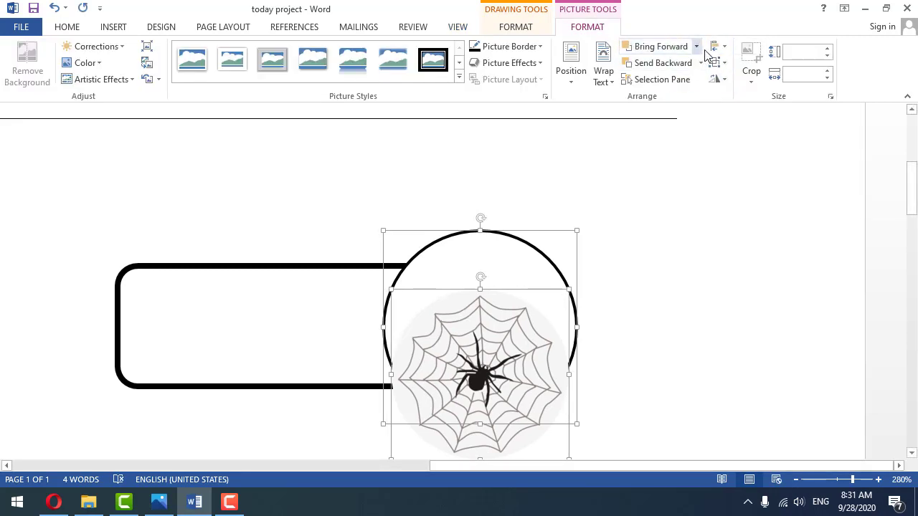
{"action": "left_click", "coordinate": [713, 50]}
{"action": "left_click", "coordinate": [723, 136]}
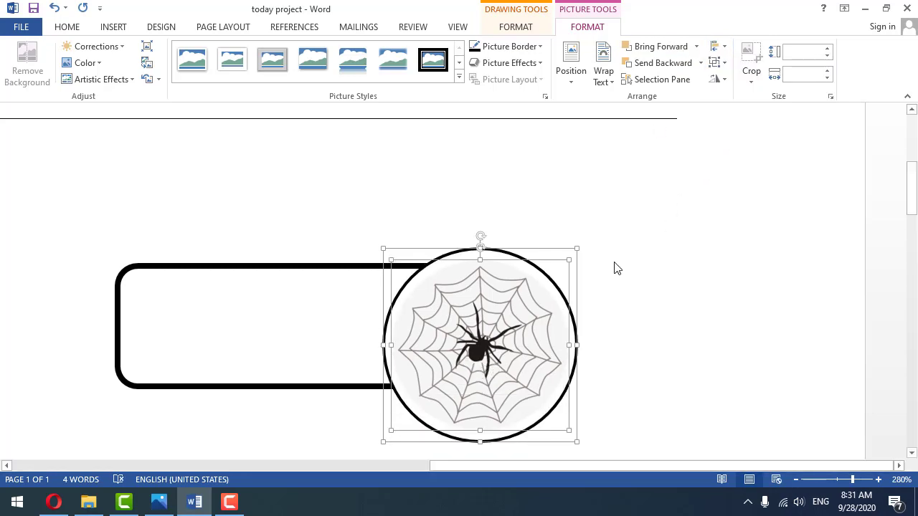
- Group the circle with the spider web picture and move the group up over the rounded rectangle's right end
{"action": "left_click", "coordinate": [718, 79]}
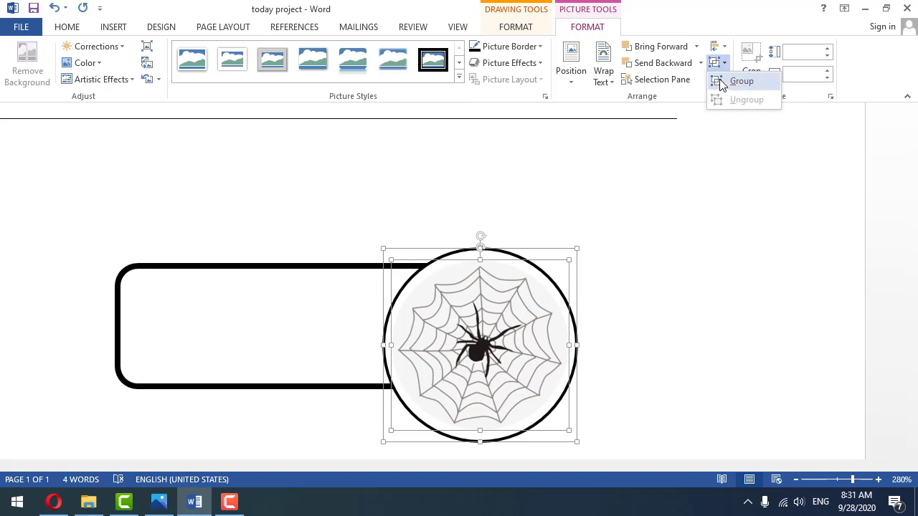
{"action": "left_click", "coordinate": [723, 87]}
{"action": "left_click", "coordinate": [613, 314]}
{"action": "left_click_drag", "start_coordinate": [436, 381], "coordinate": [433, 369]}
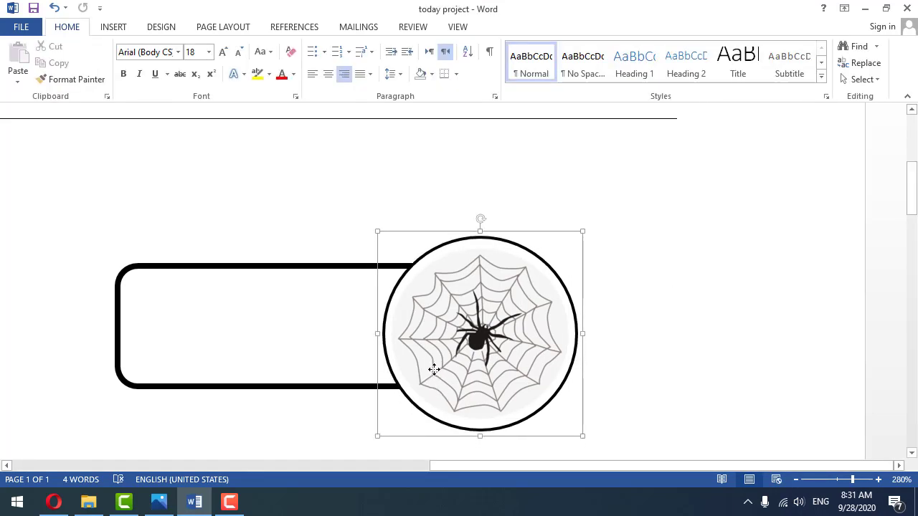
- Group the rounded rectangle with the circle-and-spider group into a single label object
{"action": "left_click", "coordinate": [266, 362], "text": "shift"}
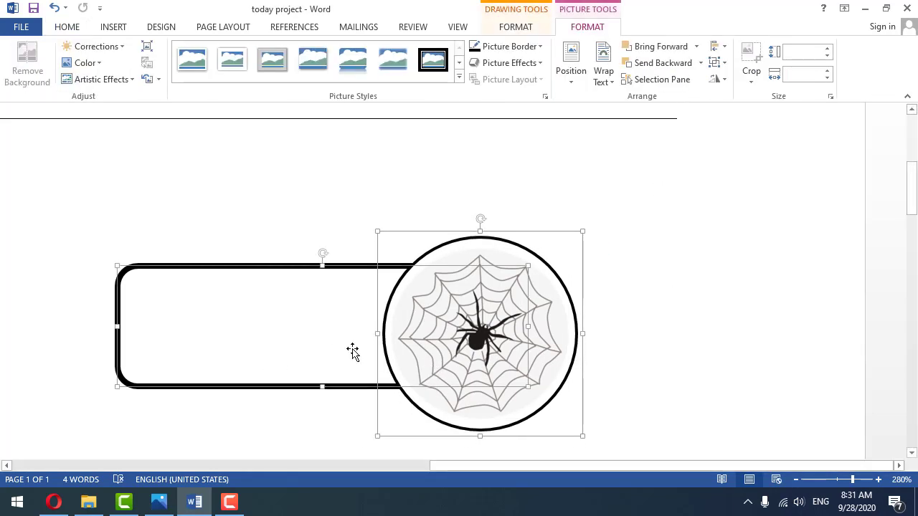
{"action": "left_click", "coordinate": [660, 311]}
{"action": "left_click", "coordinate": [515, 322]}
{"action": "left_click", "coordinate": [305, 336], "text": "shift"}
{"action": "left_click", "coordinate": [721, 66]}
{"action": "left_click", "coordinate": [736, 81]}
{"action": "left_click", "coordinate": [693, 272]}
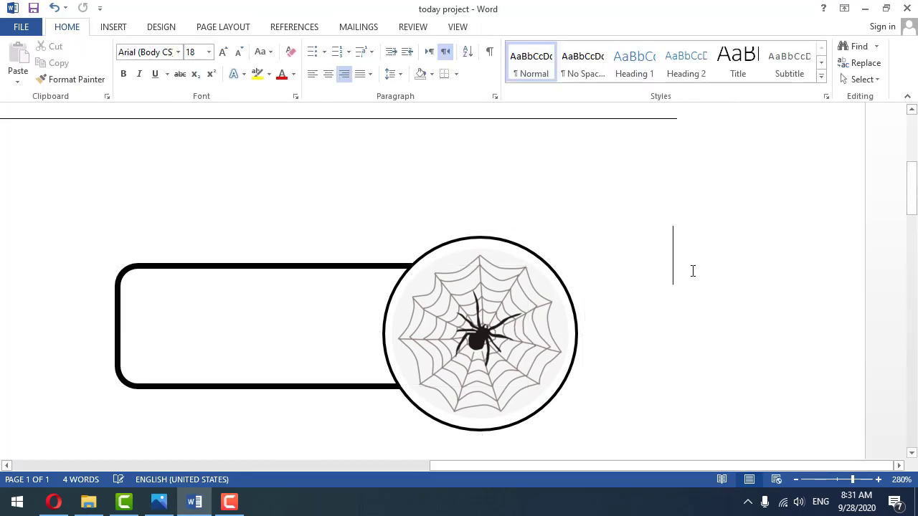
- Move the grouped spider label slightly down and towards the right page margin below the Name line
{"action": "scroll", "coordinate": [693, 271], "scroll_direction": "down", "scroll_amount": 19, "text": "ctrl"}
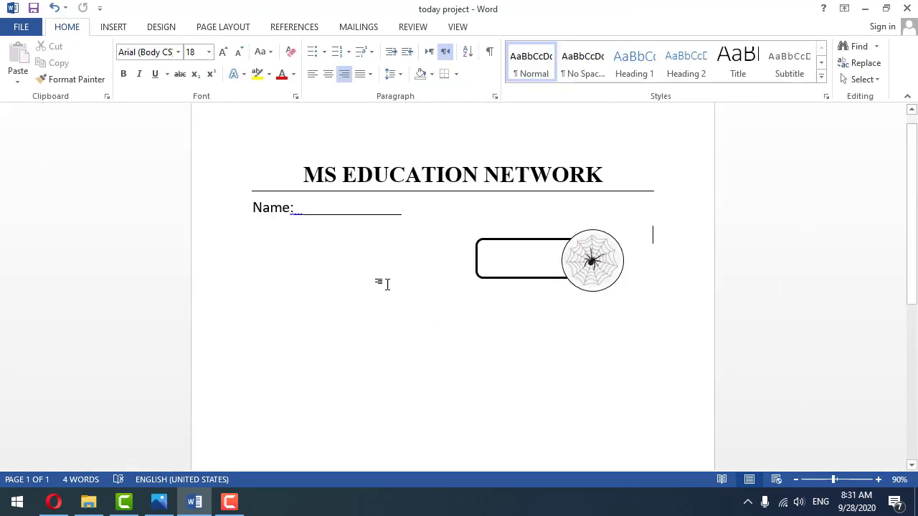
{"action": "left_click", "coordinate": [540, 269]}
{"action": "left_click_drag", "start_coordinate": [541, 269], "coordinate": [562, 281]}
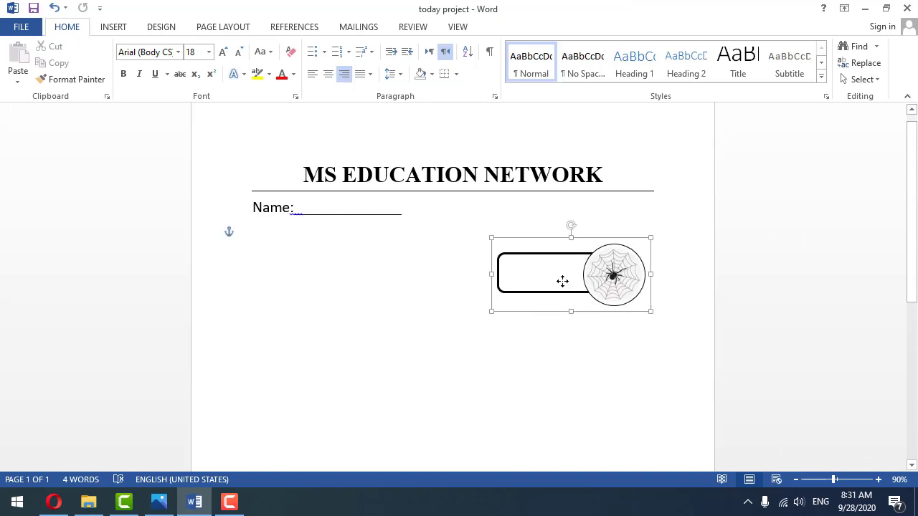
{"action": "scroll", "coordinate": [562, 282], "scroll_direction": "up", "scroll_amount": 6, "text": "ctrl"}
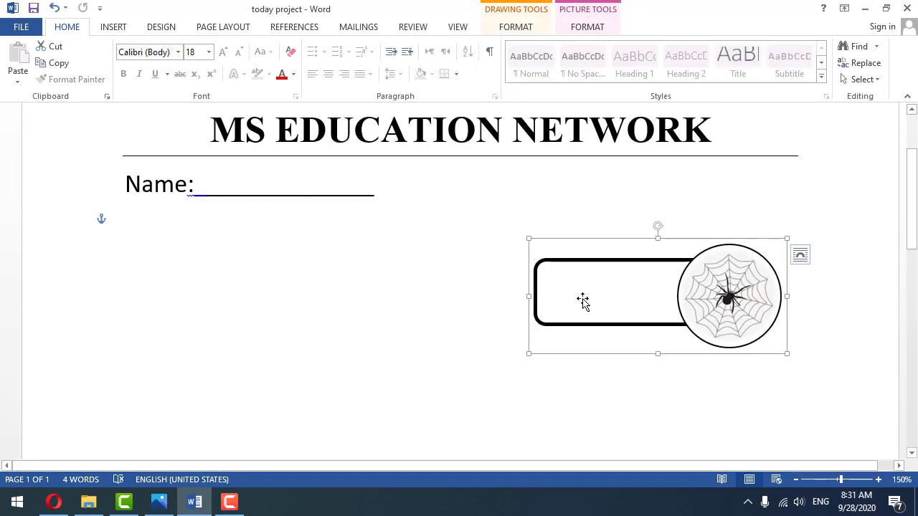
{"action": "scroll", "coordinate": [597, 304], "scroll_direction": "down", "scroll_amount": 1, "text": "ctrl"}
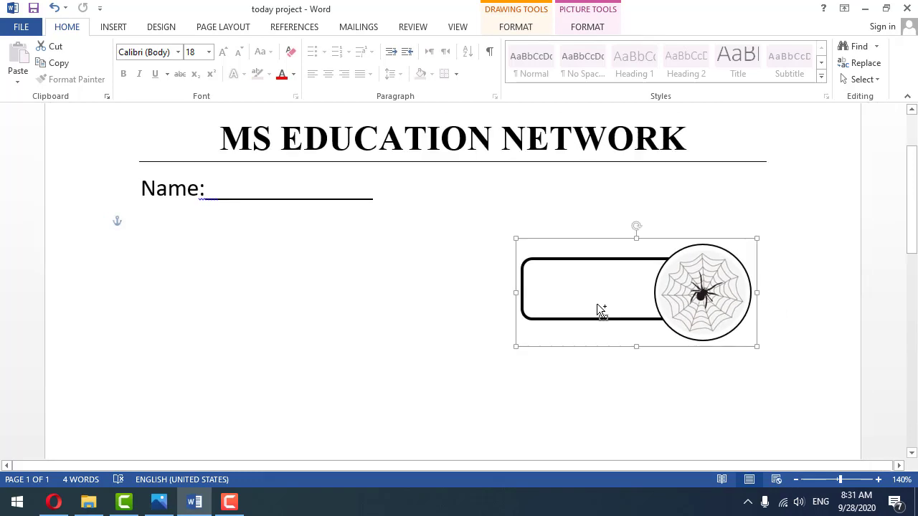